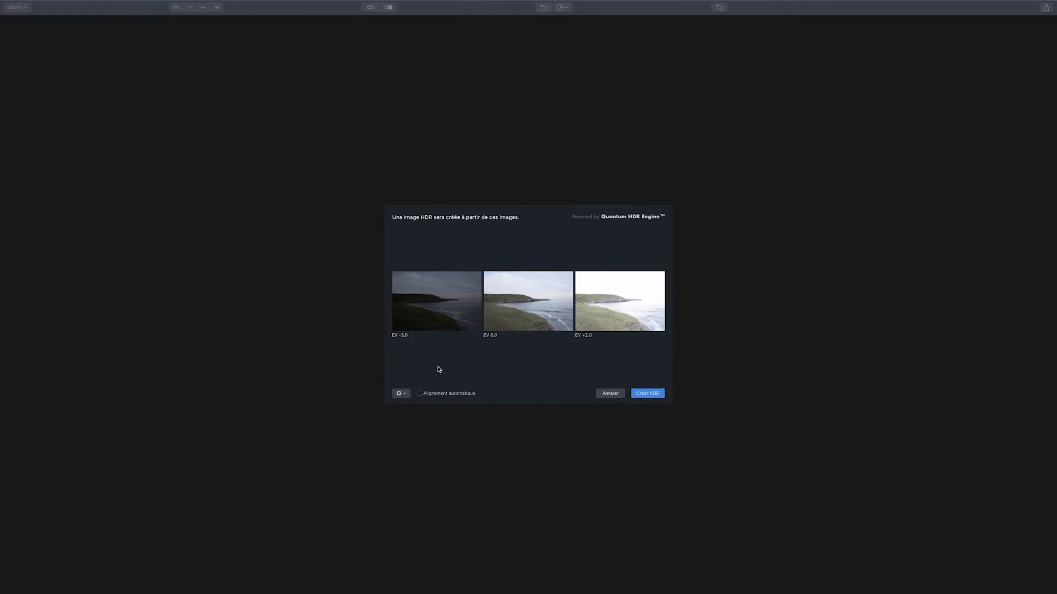
Enable ghosting reduction (Atténuation de l'effet fantôme) and create the HDR image from the three bracketed exposures
mouse_move(587, 306)
left_click(400, 393)
left_click(268, 302)
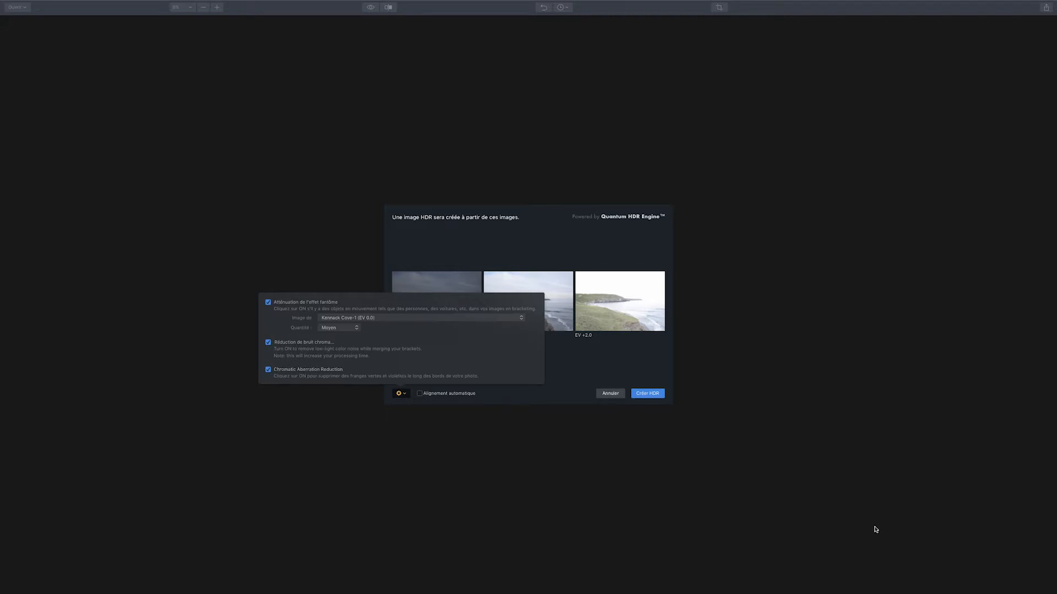
left_click(647, 394)
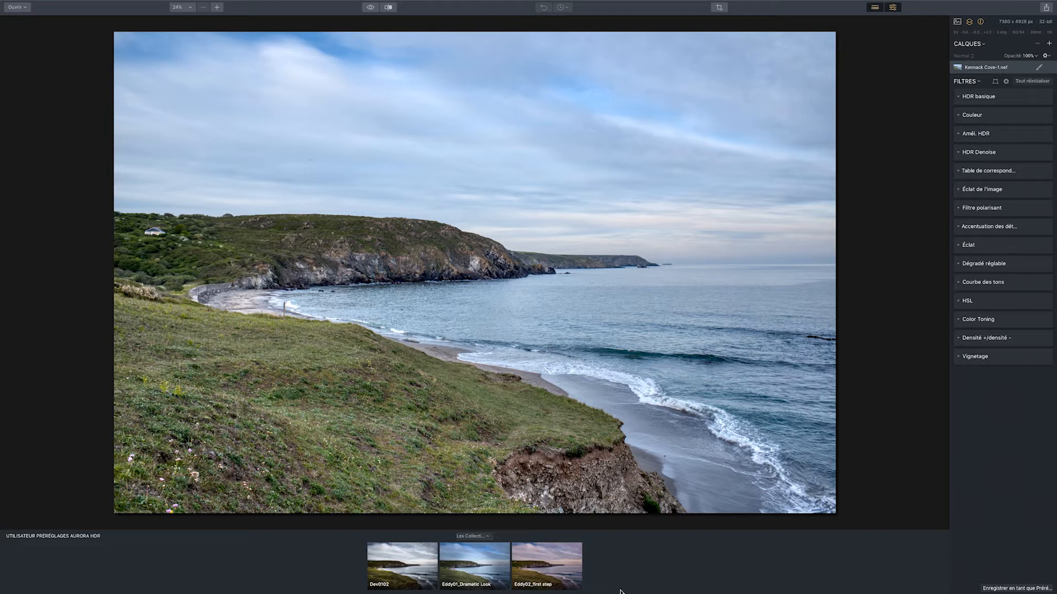
Expand all filter groups out of single-view mode and collapse them all again
left_click(977, 81)
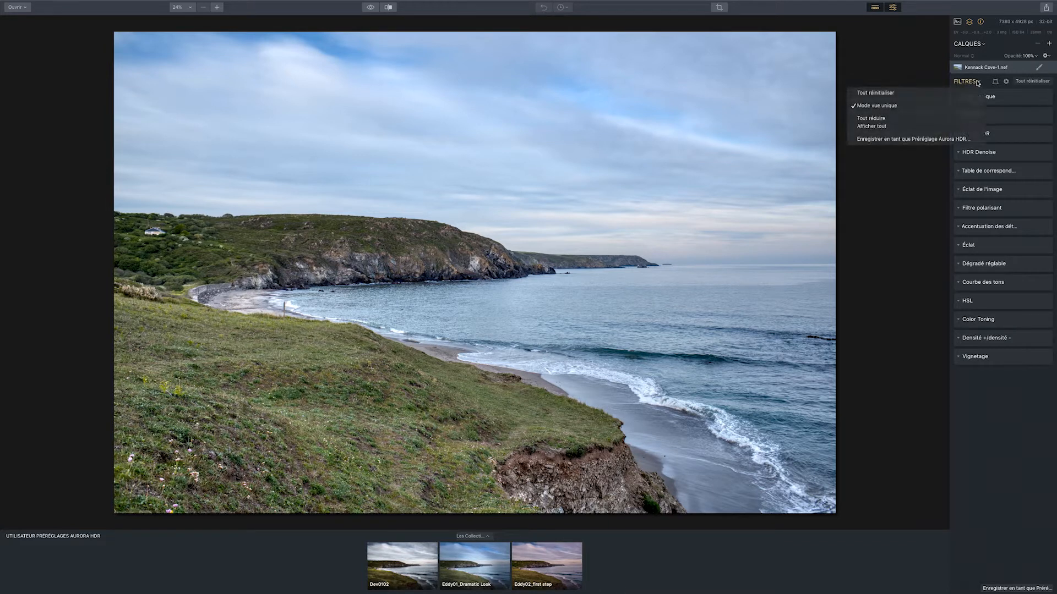
left_click(890, 127)
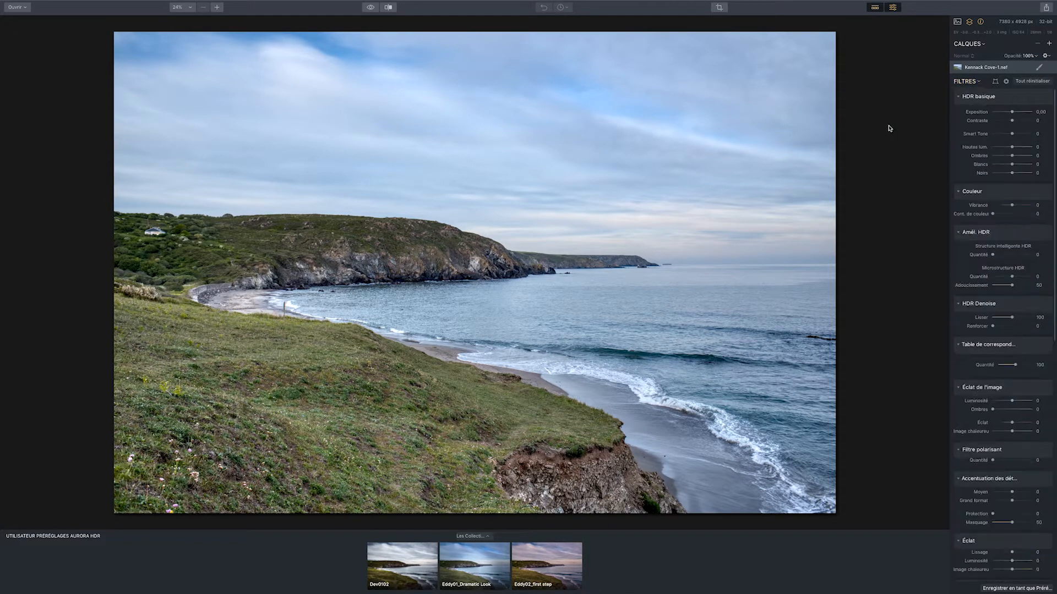
left_click(977, 81)
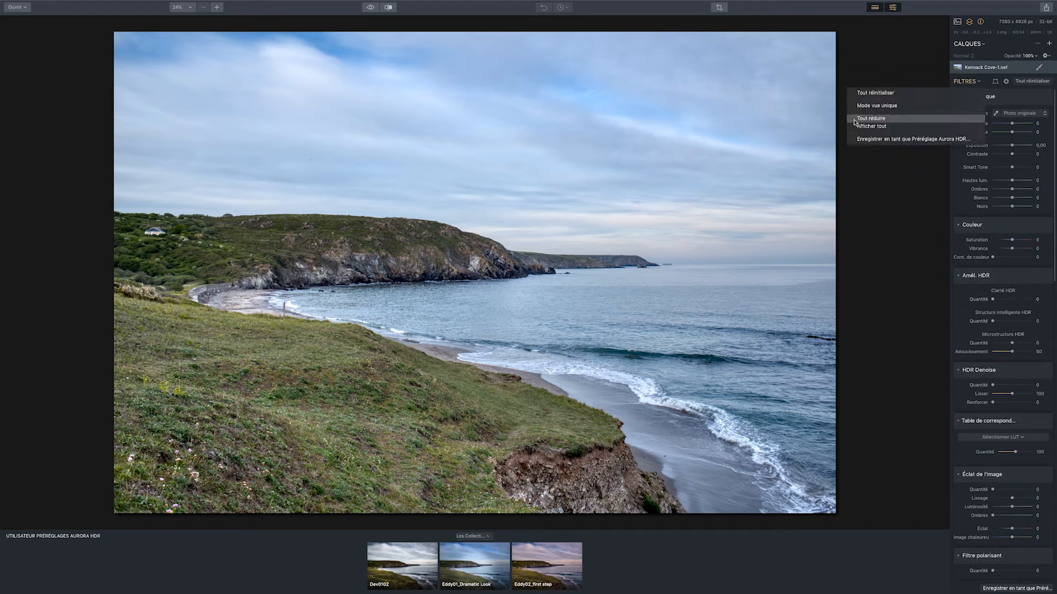
left_click(868, 120)
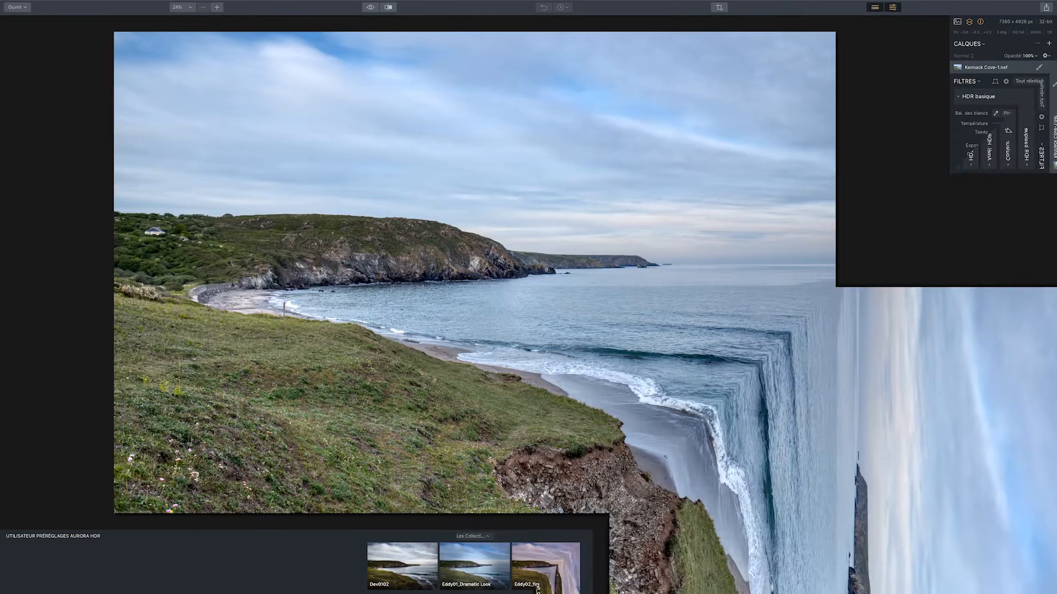
In the HDR basique filter, set Smart Tone to -69, Ombres to 22 and Hautes lum. to -40
left_click_drag(1012, 168, 997, 170)
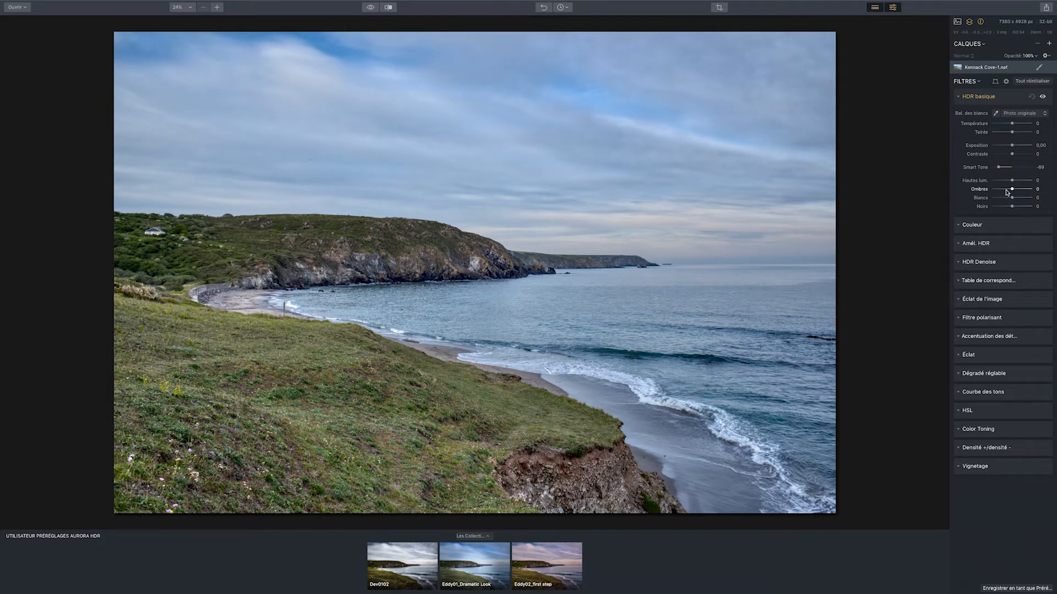
left_click_drag(1012, 190, 1009, 183)
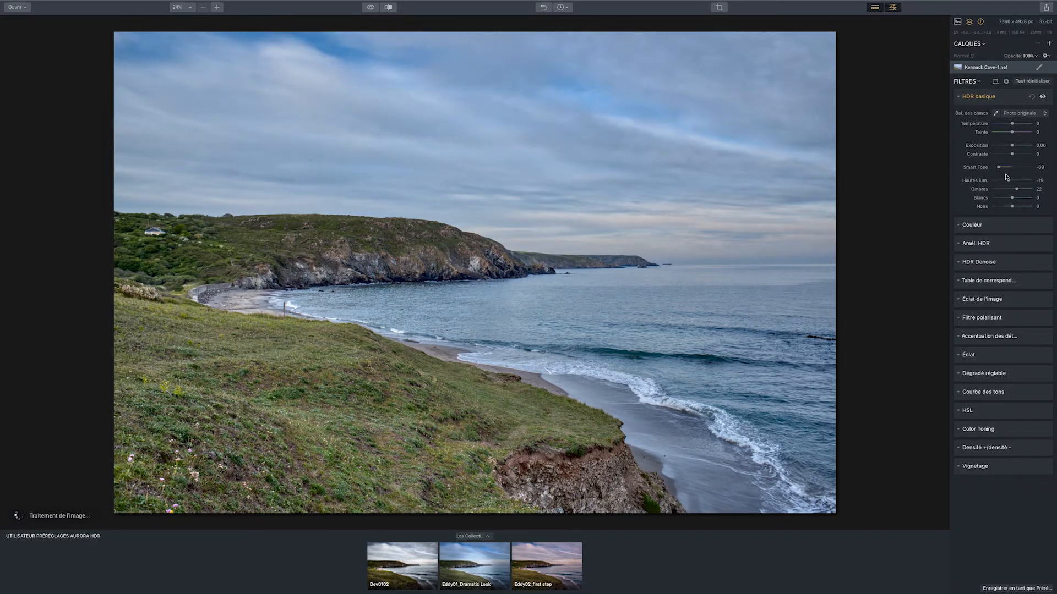
left_click_drag(1008, 181, 1005, 181)
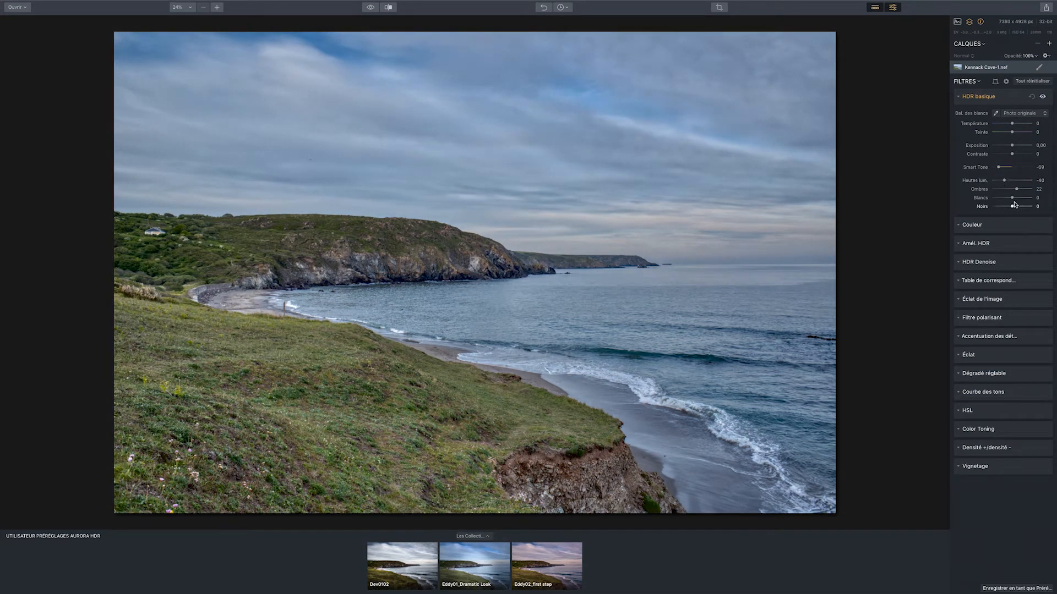
Set Blancs to 30, Noirs to -14 and Contraste to 14, and compare the result with the original photo
left_click_drag(1013, 198, 1018, 200)
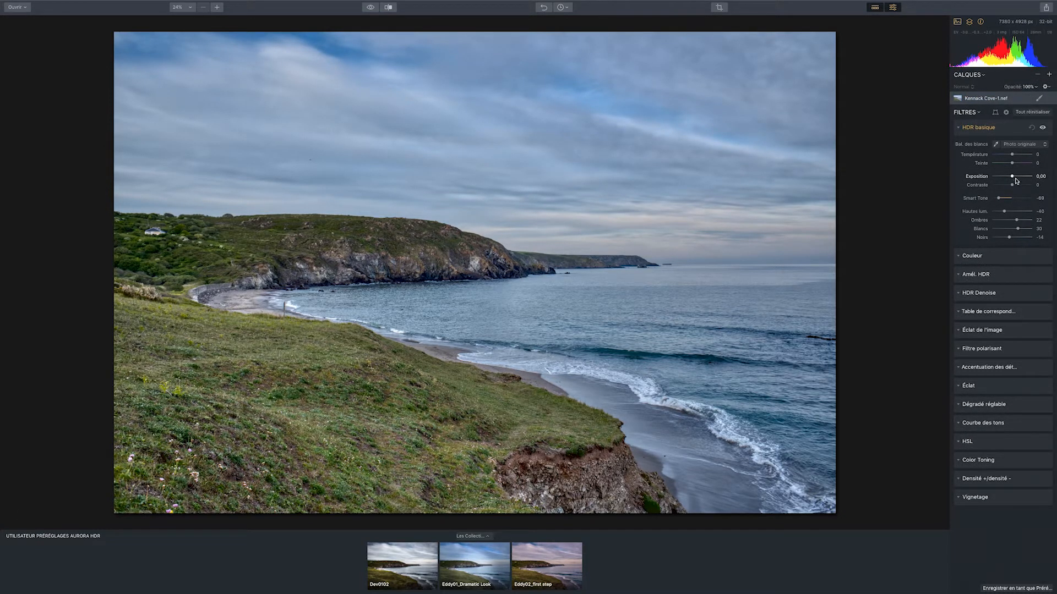
left_click_drag(1012, 186, 1016, 187)
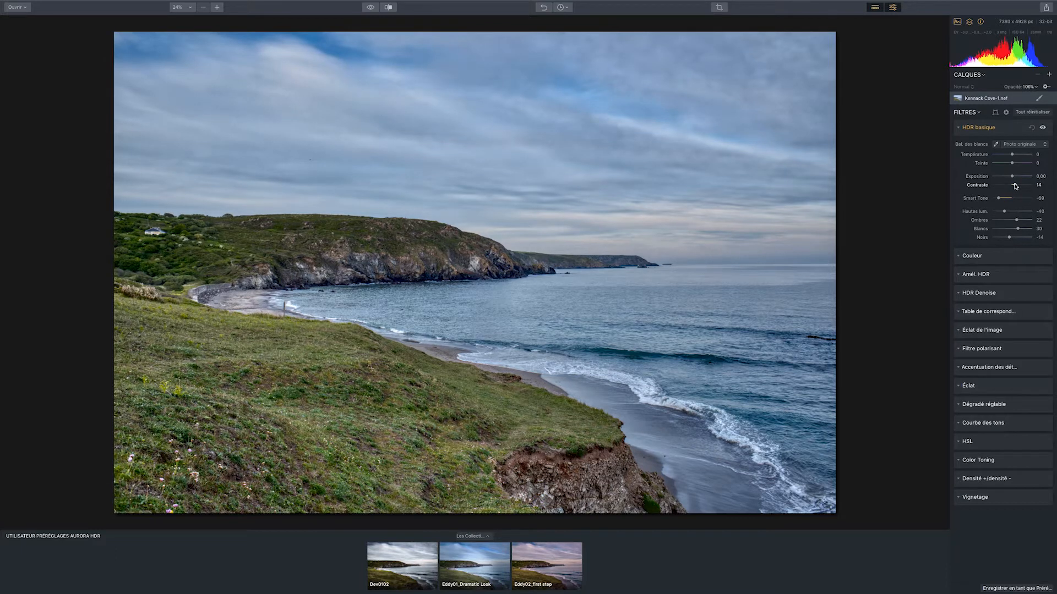
left_click(369, 8)
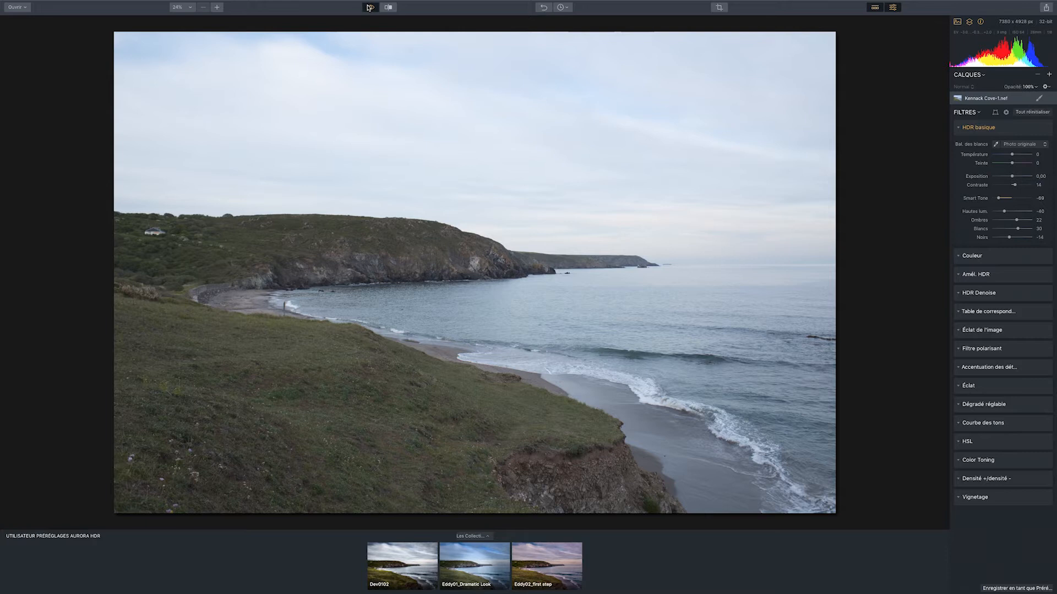
left_click(369, 8)
Set Saturation to -28 and Vibrance to 21 in the Couleur filter, and raise Blancs in HDR basique to 88
left_click(985, 255)
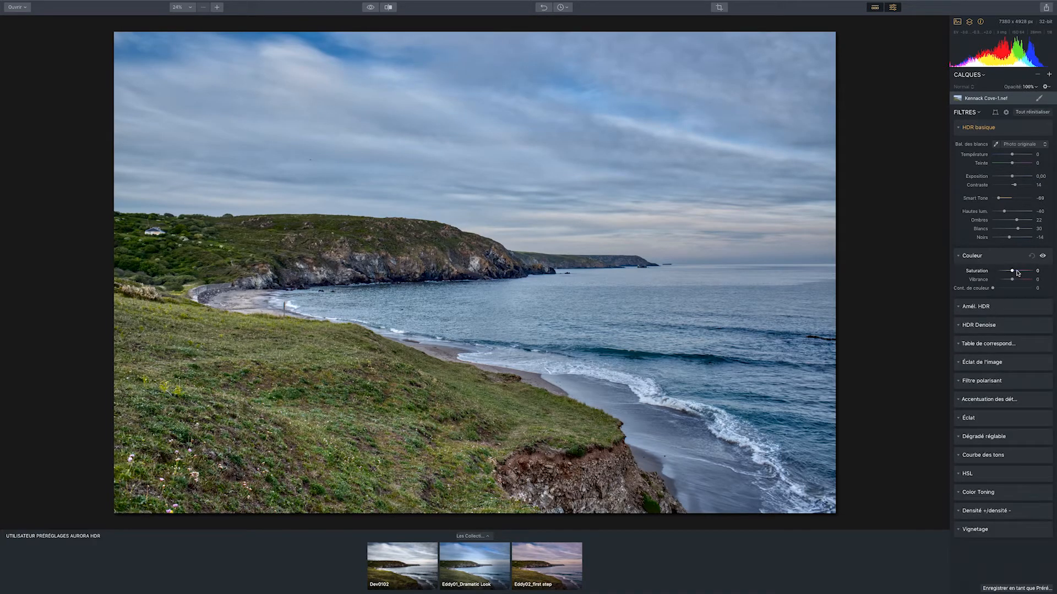
left_click_drag(1014, 271, 1006, 271)
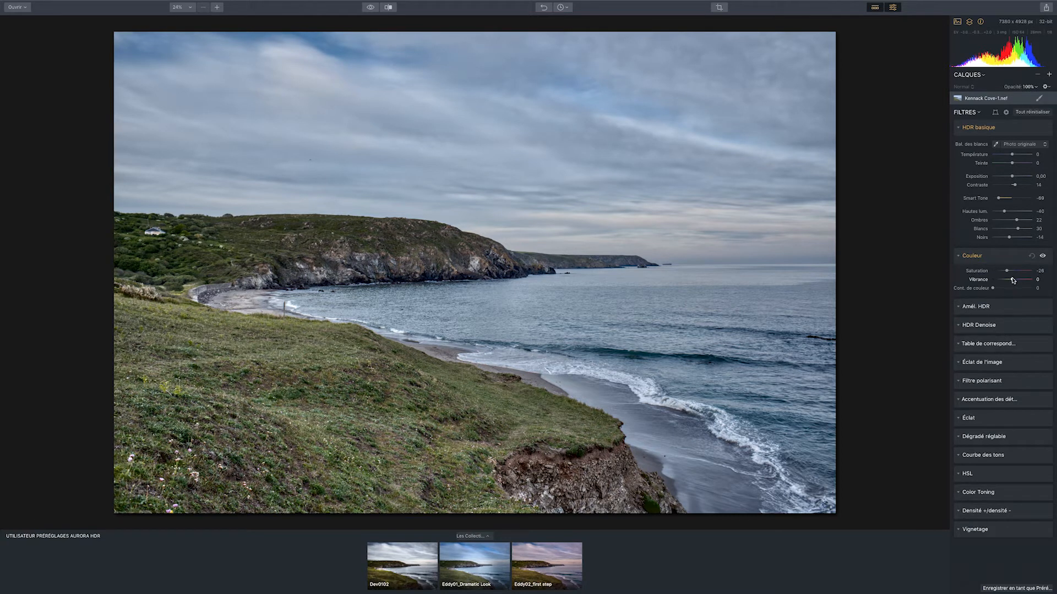
left_click_drag(1012, 281, 1018, 281)
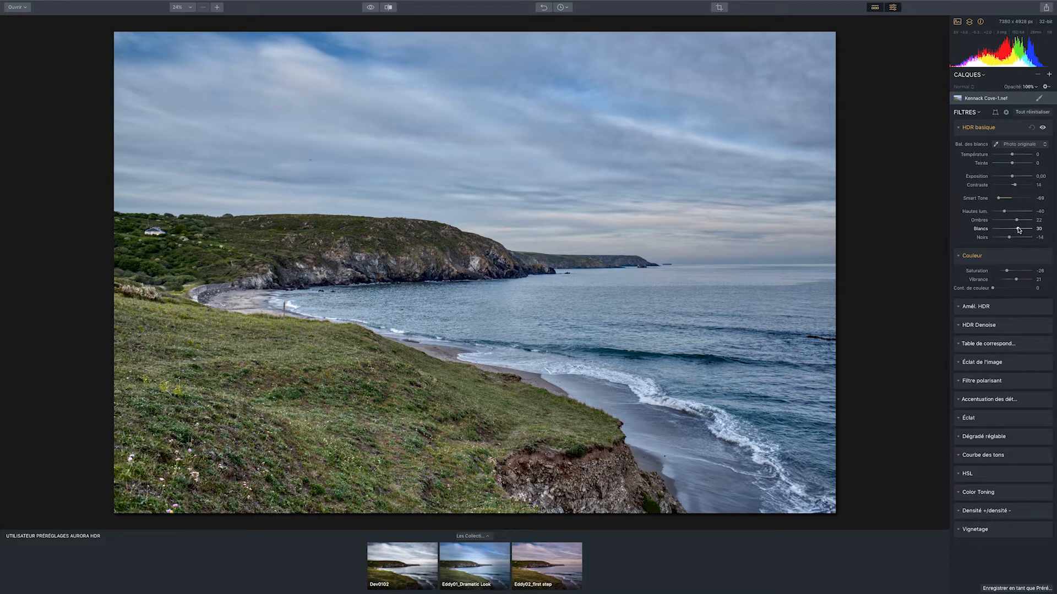
left_click_drag(1018, 228, 1032, 230)
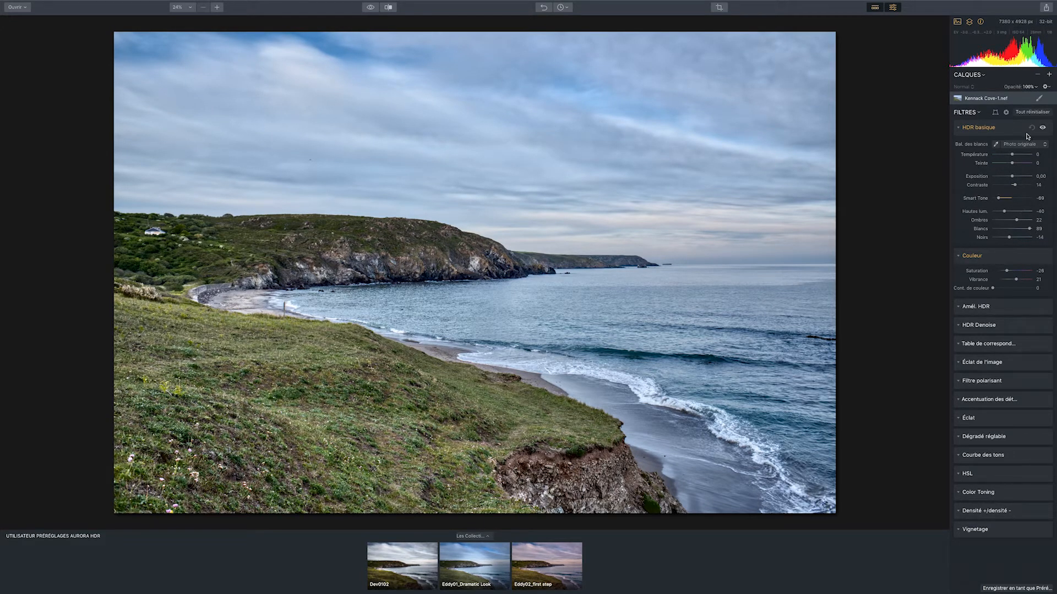
Toggle the HDR basique filter off and on repeatedly to examine its effect on the photo, leaving it enabled
left_click(1042, 128)
left_click(1042, 128)
left_click(1042, 128)
left_click(1042, 127)
left_click(1043, 128)
left_click(1043, 128)
left_click(1043, 128)
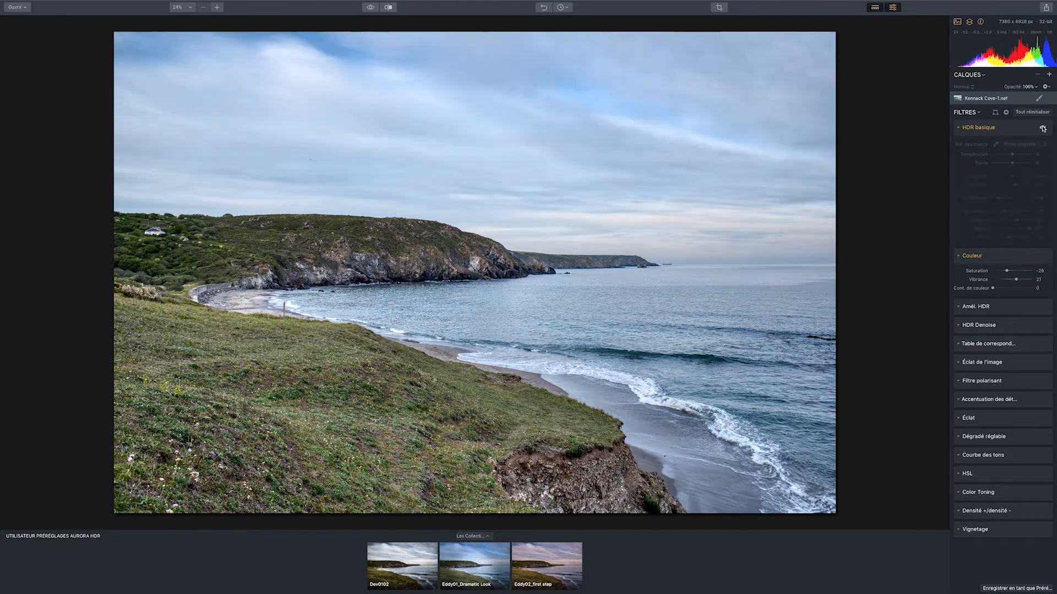
left_click(1042, 128)
left_click(1042, 128)
left_click(1043, 127)
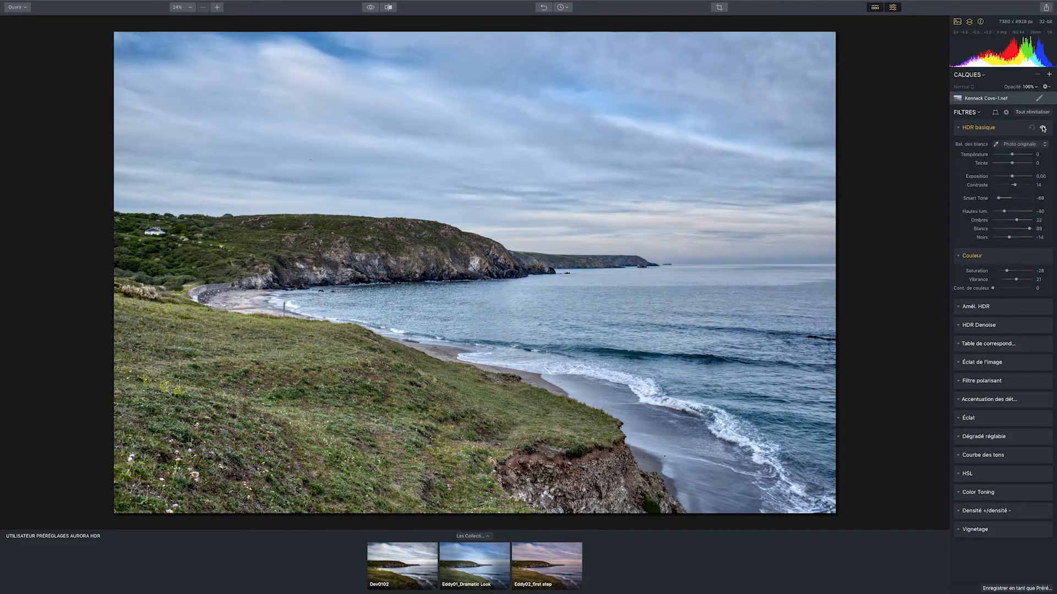
Add a new adjustment layer above the photo and set its Saturation to -100
left_click(1049, 77)
left_click(1030, 81)
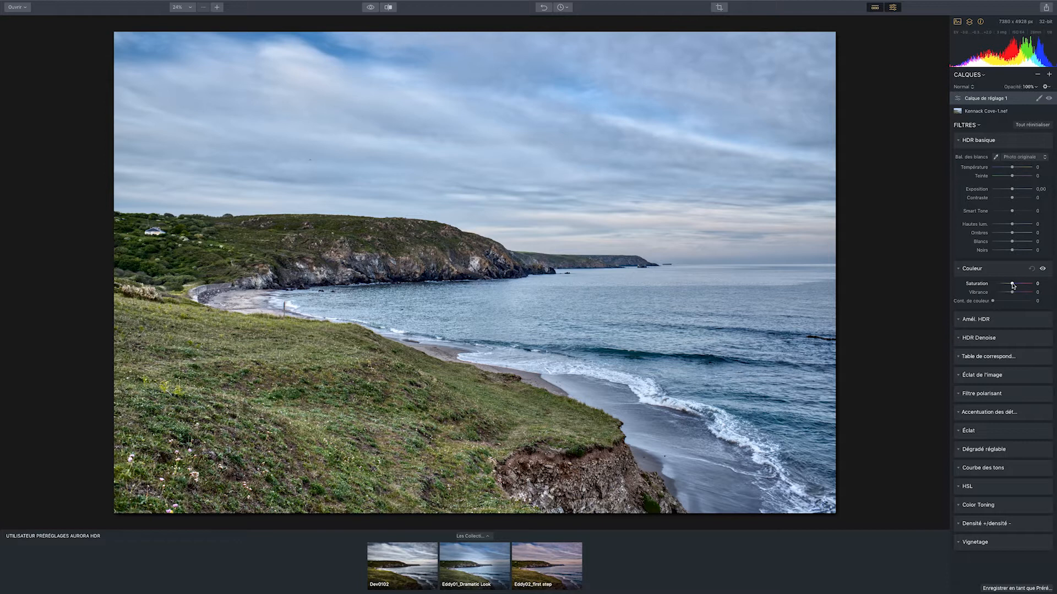
left_click_drag(1013, 286, 944, 290)
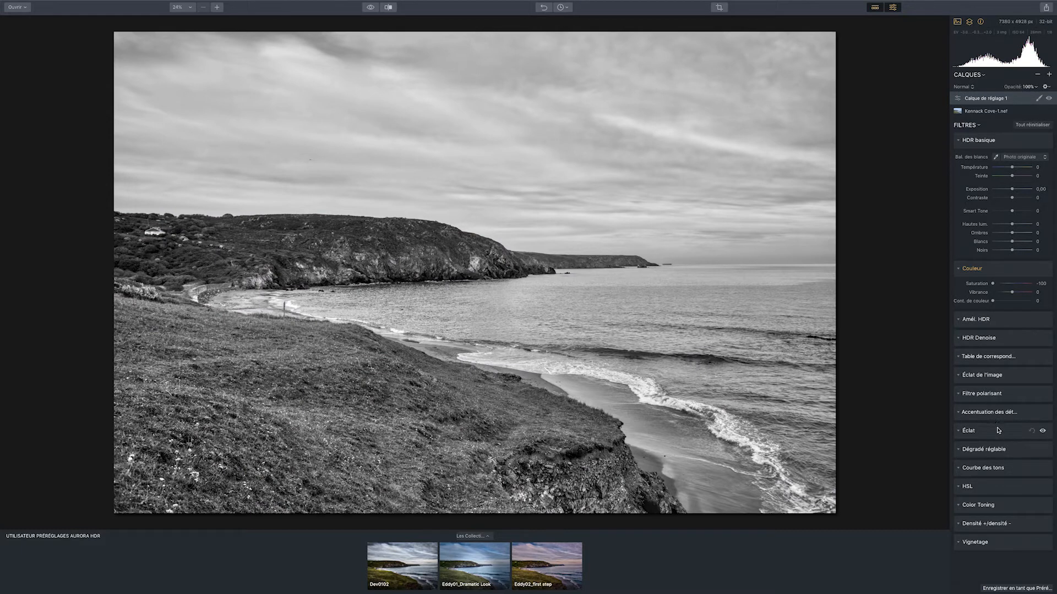
Invert the adjustment layer's Courbe des tons by swapping its black and white end points, and pull the curve's midpoint slightly down
left_click(979, 469)
scroll(1006, 494, "down", 4)
left_click_drag(962, 487, 949, 397)
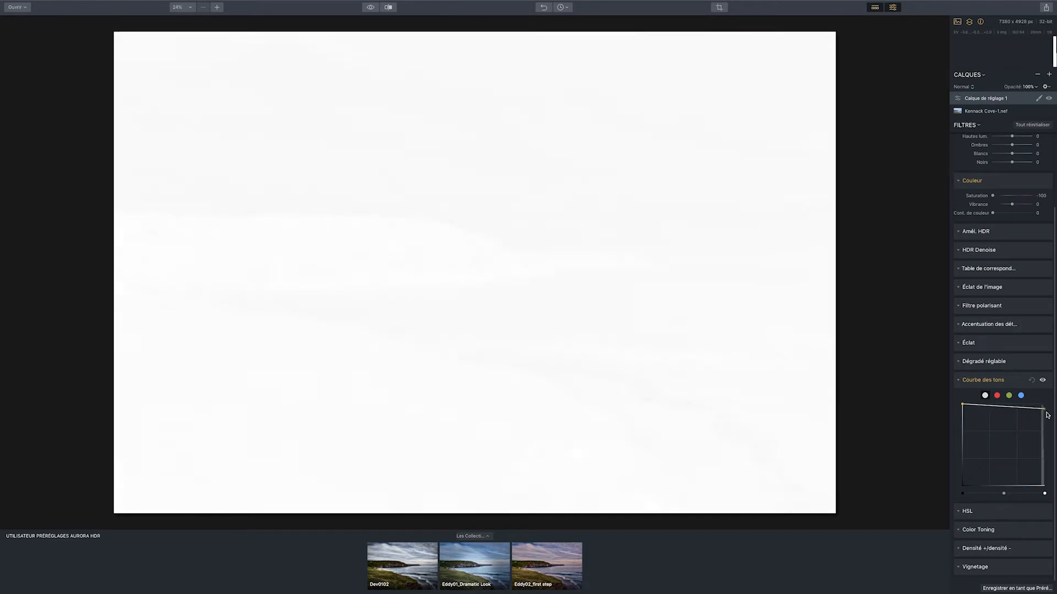
left_click_drag(1045, 407, 1055, 510)
left_click_drag(1004, 446, 994, 450)
scroll(1021, 325, "up", 1)
scroll(1021, 322, "up", 2)
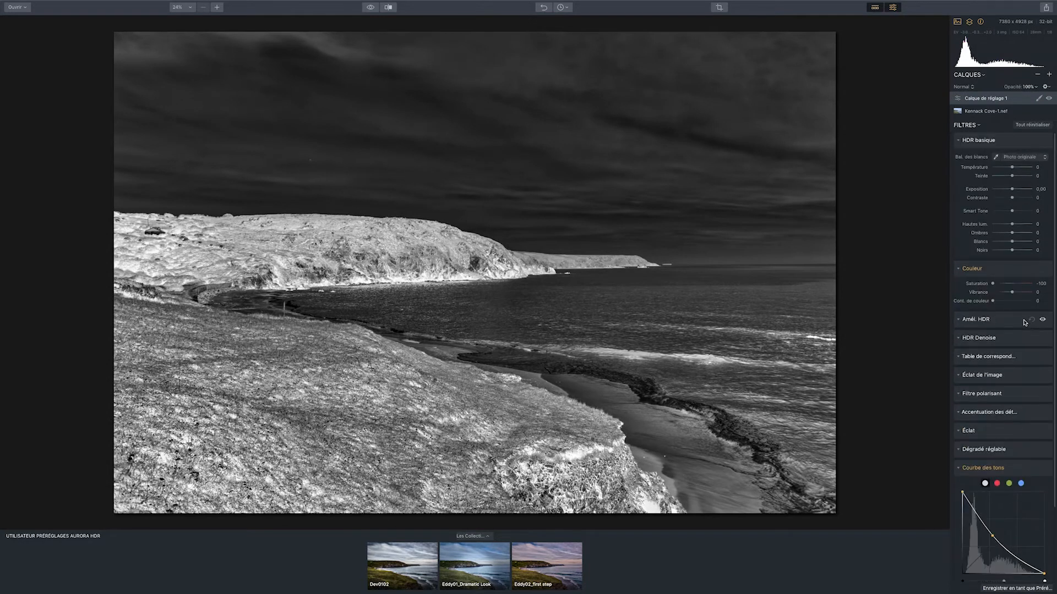
In the adjustment layer's HDR basique, set Hautes lum., Blancs, Smart Tone and Contraste to 100, Ombres and Noirs to -100, and Exposition to 1,14
left_click_drag(1013, 224, 1031, 224)
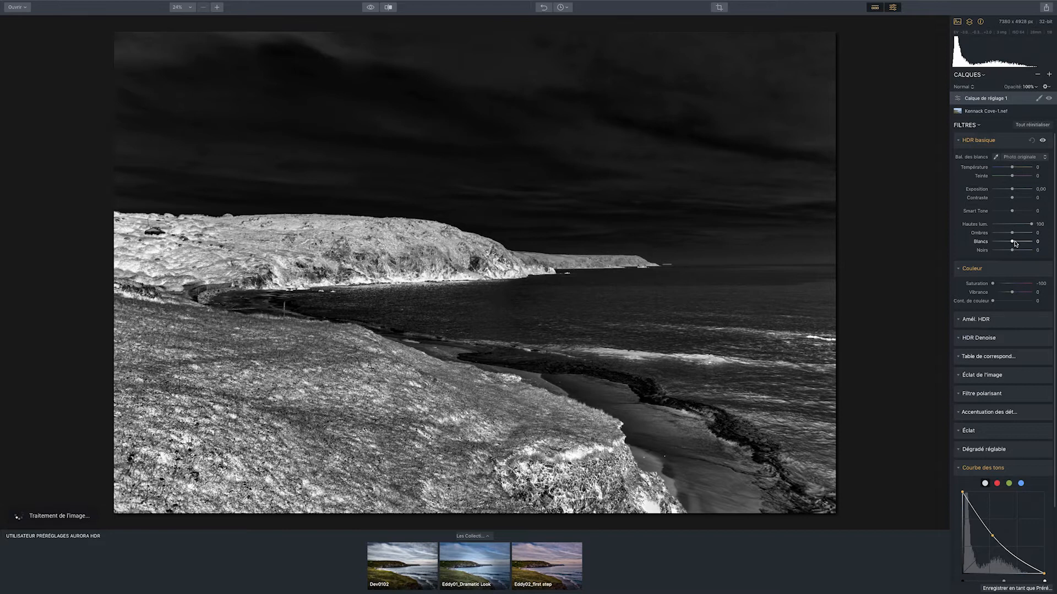
left_click_drag(1011, 243, 1055, 217)
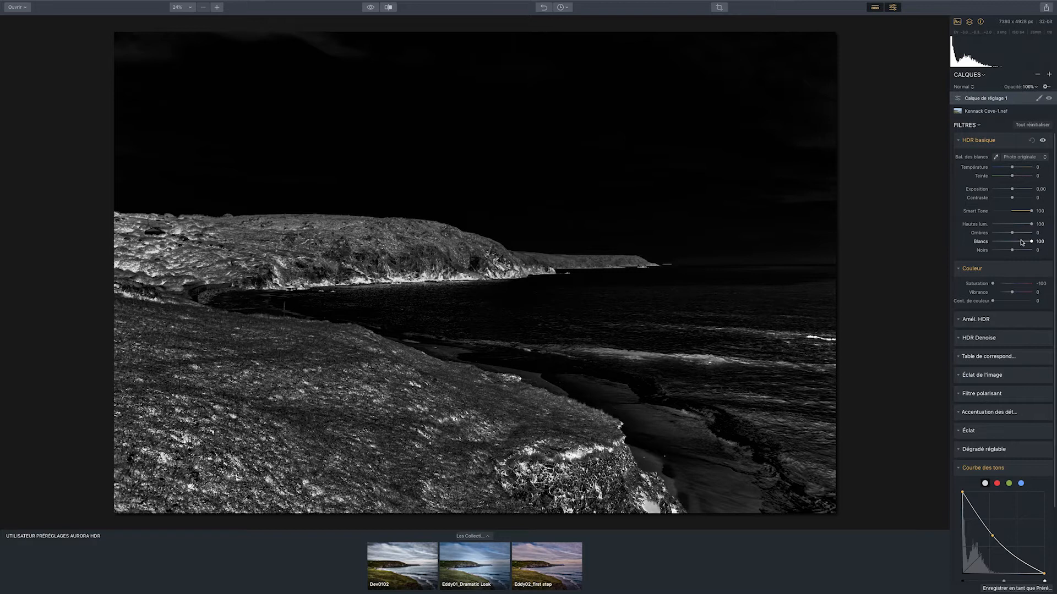
left_click_drag(1011, 233, 976, 234)
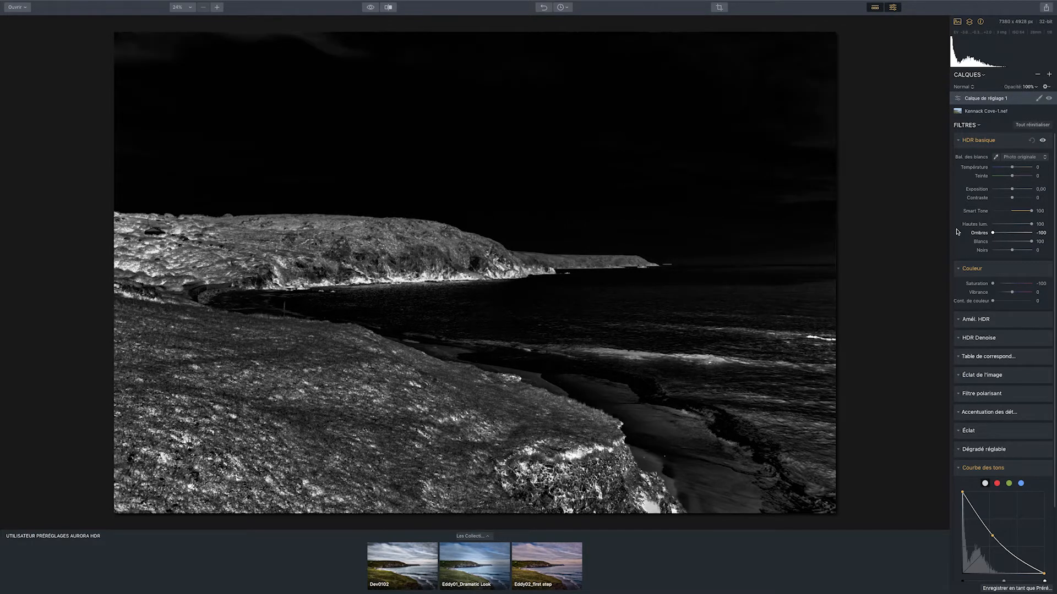
left_click_drag(1012, 250, 970, 251)
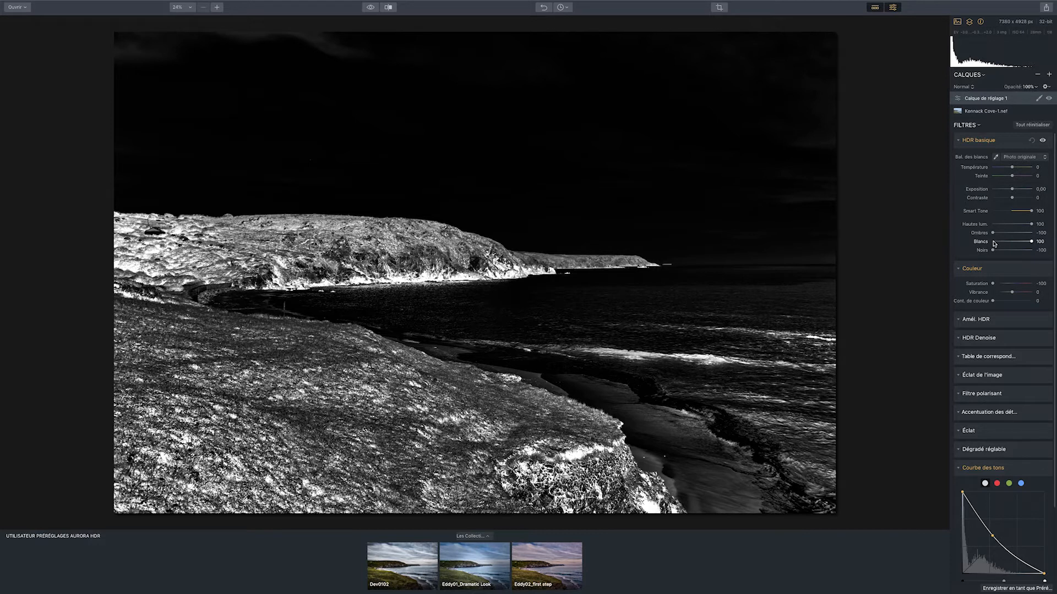
left_click_drag(993, 250, 1028, 249)
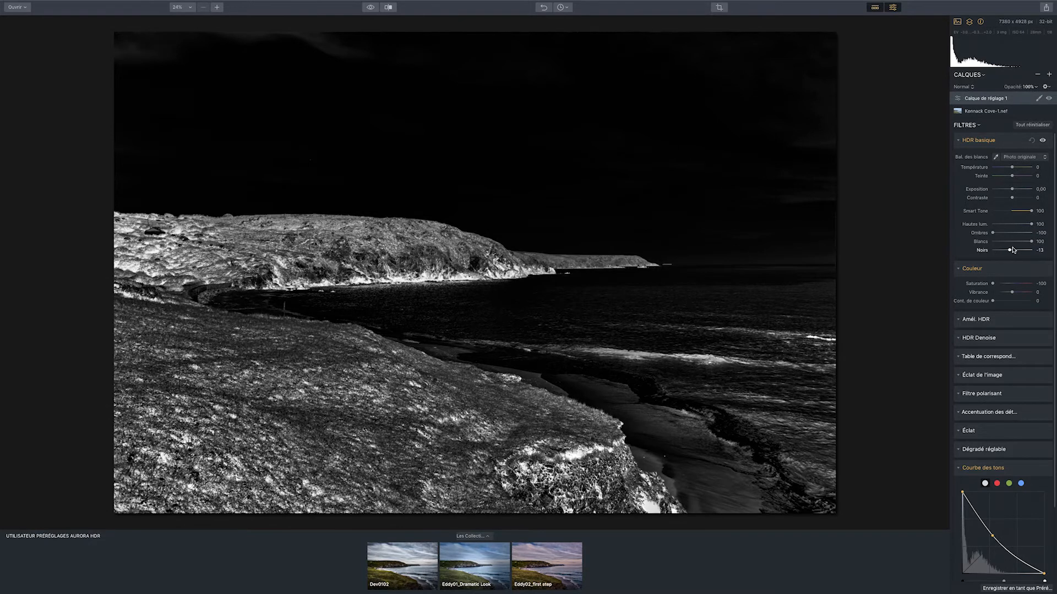
left_click_drag(1032, 244, 977, 243)
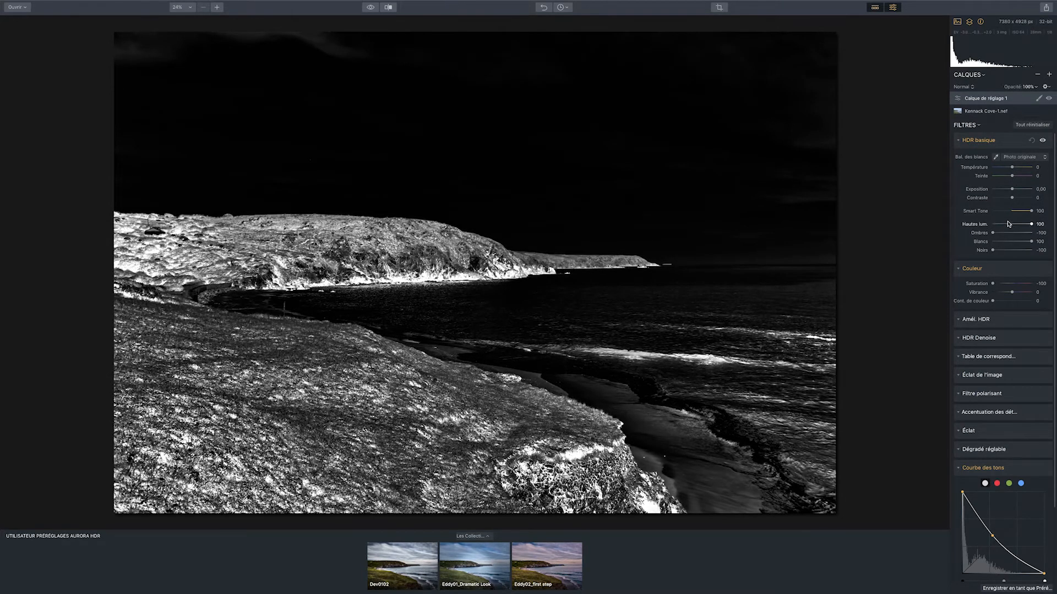
left_click_drag(1014, 199, 1051, 201)
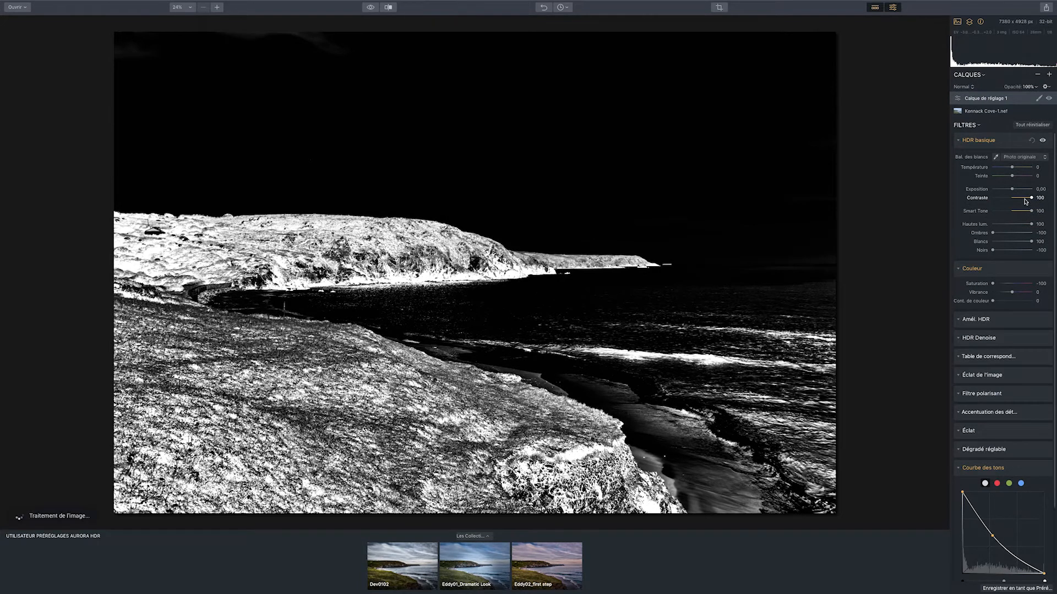
left_click_drag(1014, 190, 1017, 191)
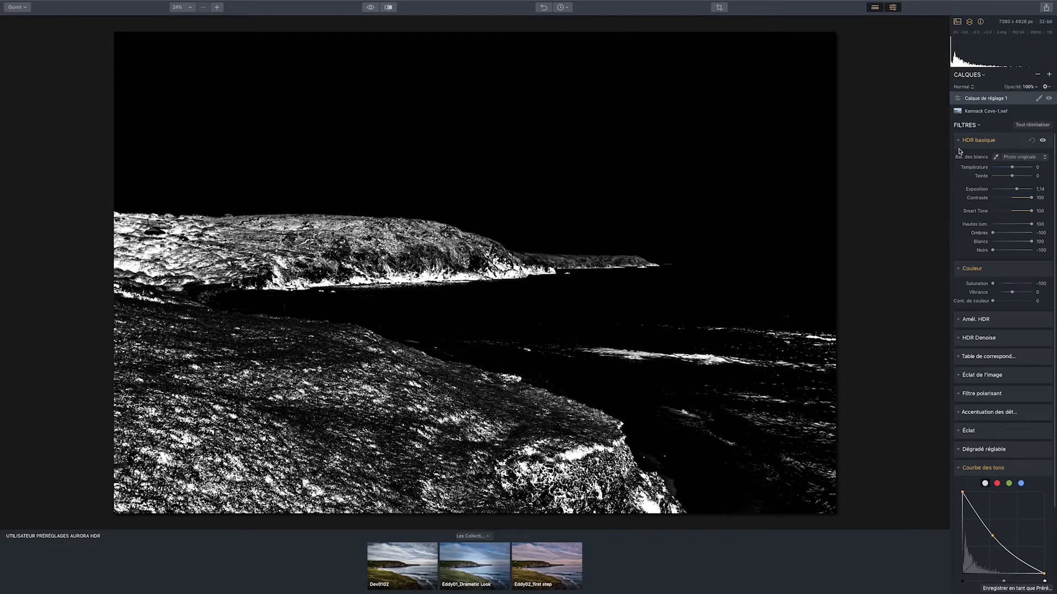
Create a luminosity mask on the adjustment layer, and reset the layer's Saturation and Courbe des tons
left_click(1040, 99)
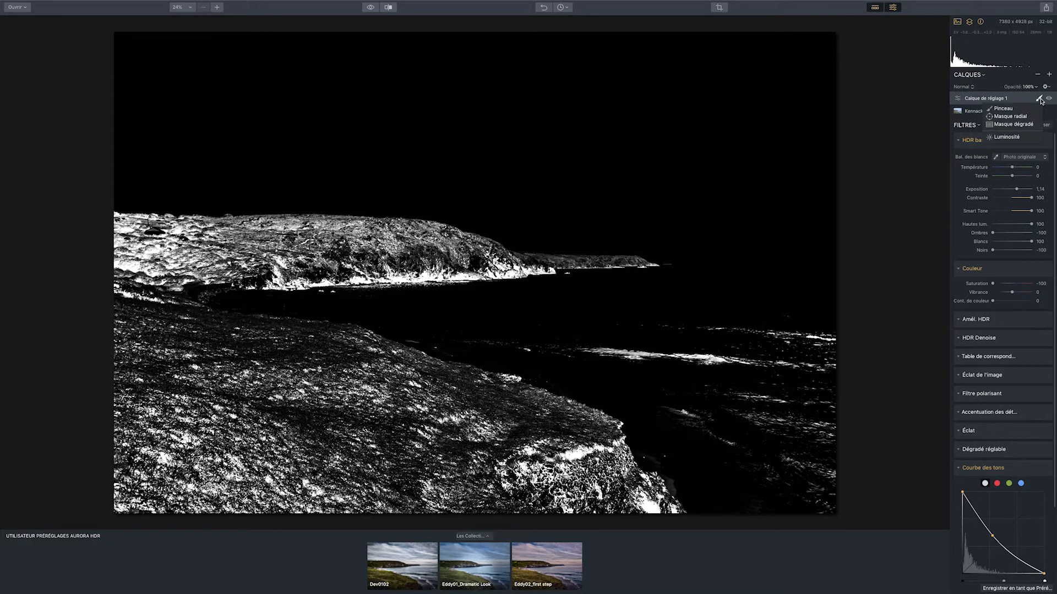
left_click(1022, 139)
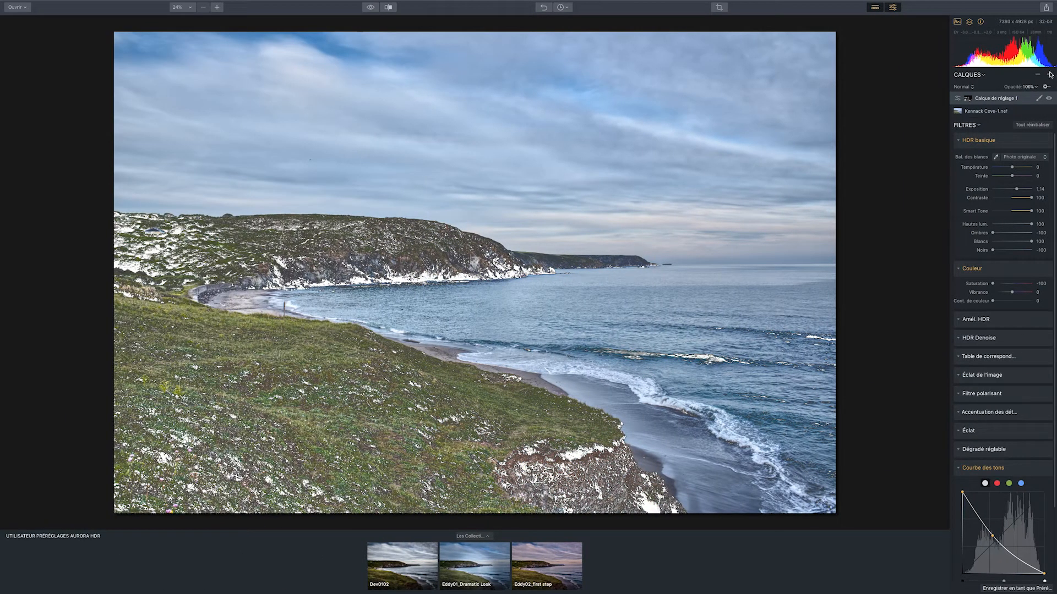
double_click(986, 283)
scroll(969, 452, "down", 4)
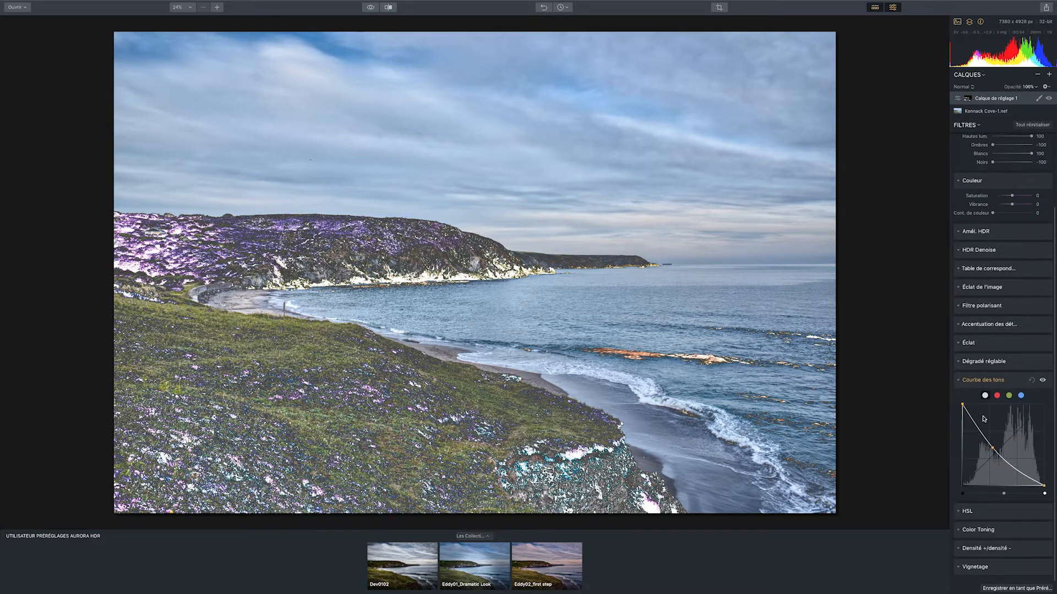
left_click(1032, 381)
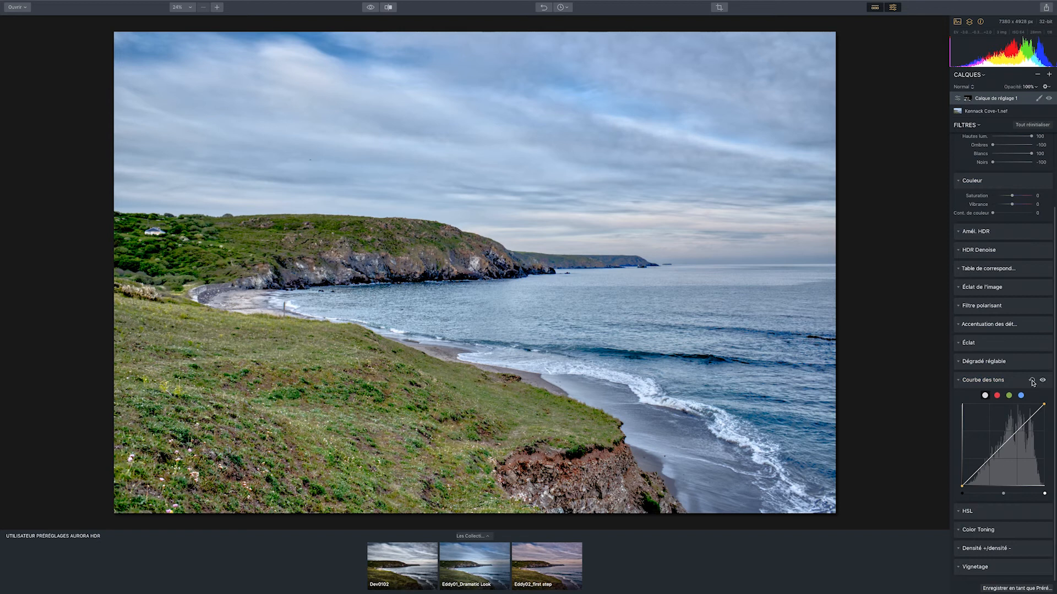
scroll(1035, 383, "up", 4)
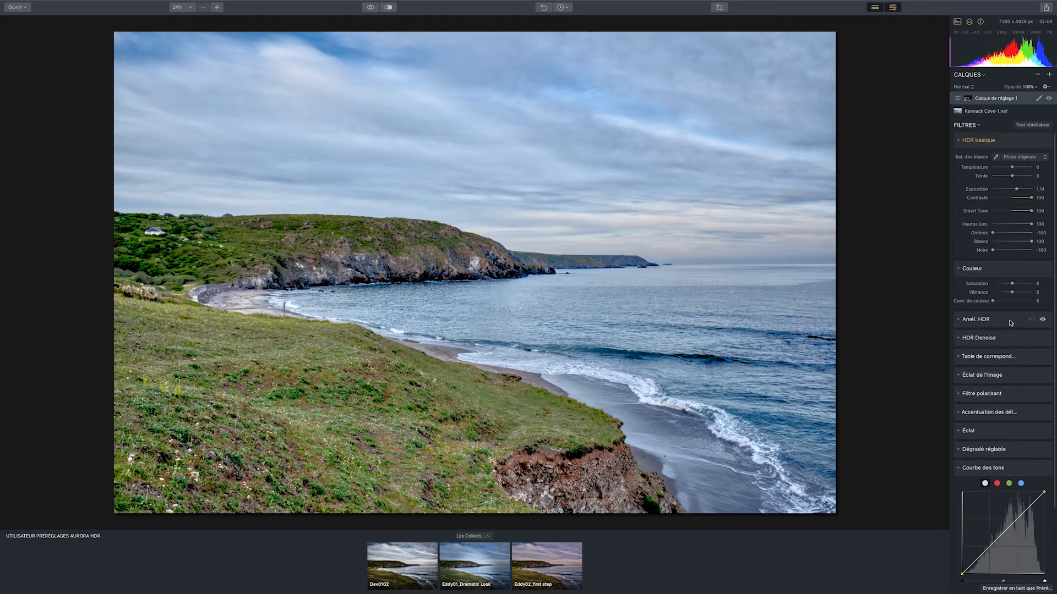
Reset Contraste, Smart Tone, Hautes lum., Ombres, Noirs and Exposition in the adjustment layer's HDR basique, and collapse that filter
double_click(982, 201)
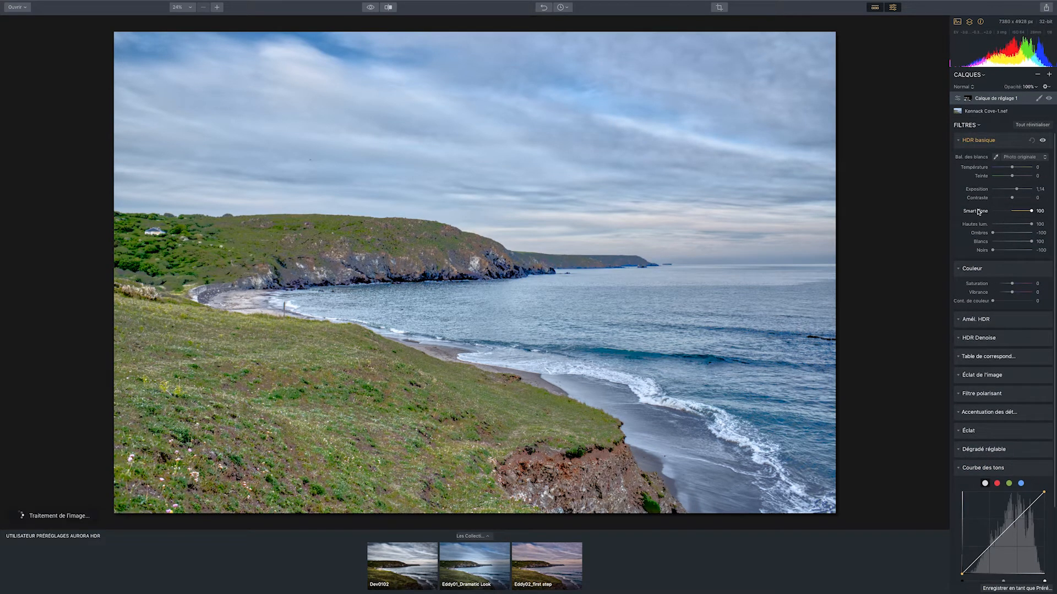
double_click(976, 211)
double_click(975, 225)
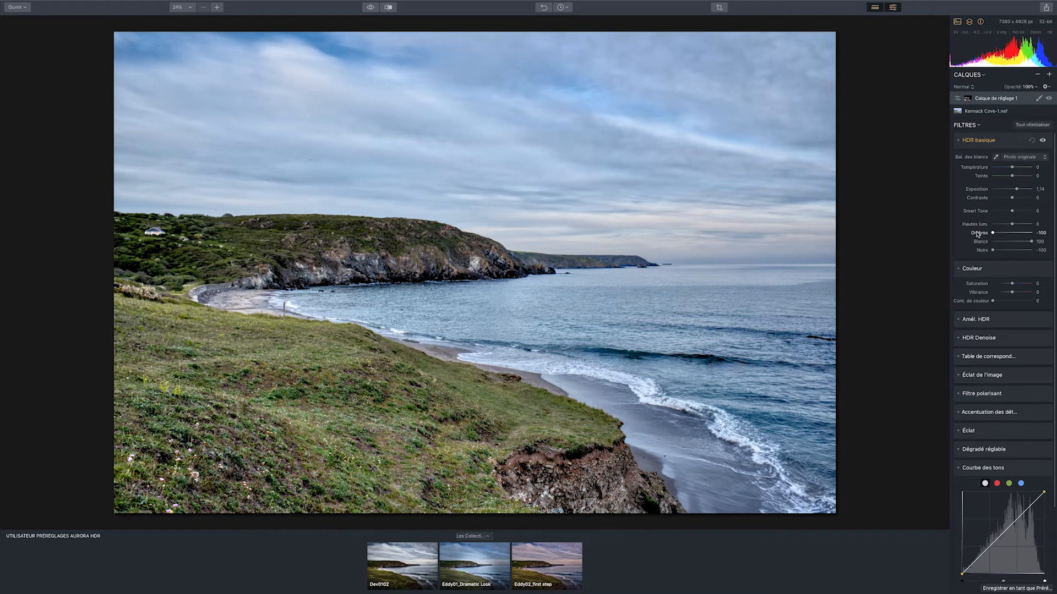
double_click(978, 233)
double_click(981, 251)
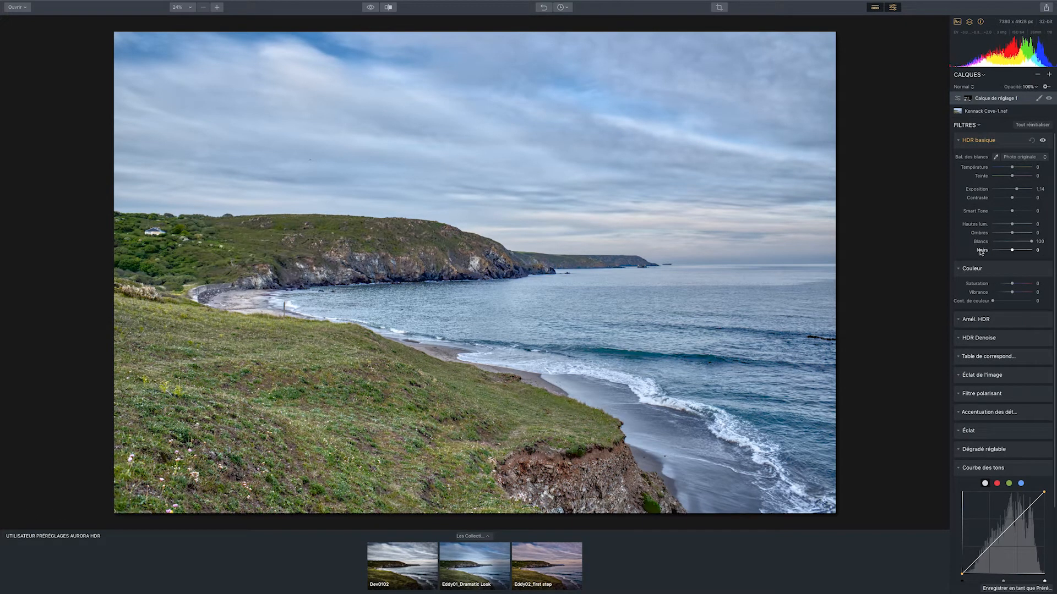
double_click(979, 190)
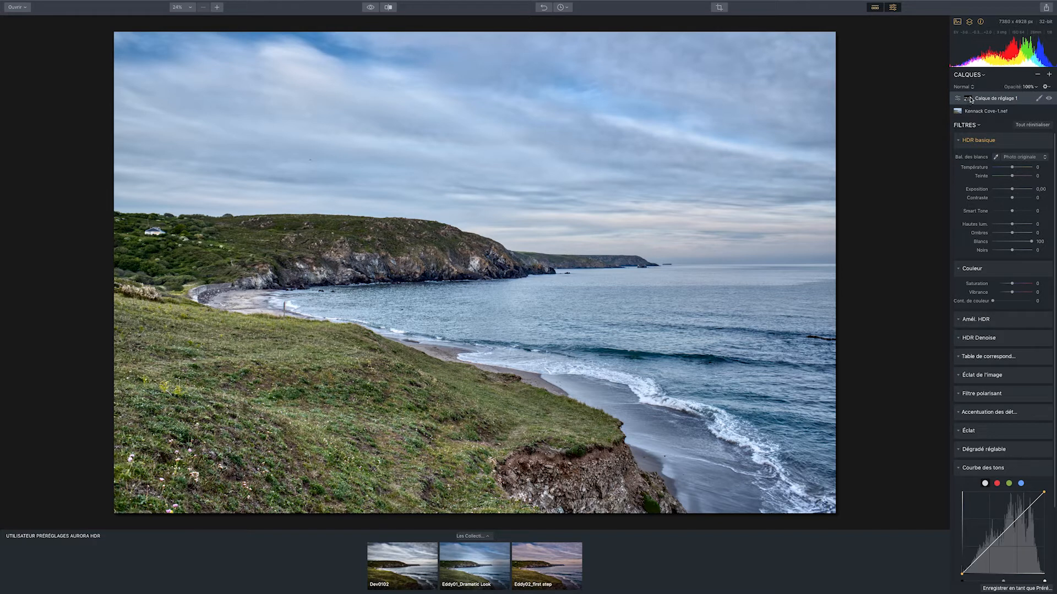
left_click(969, 141)
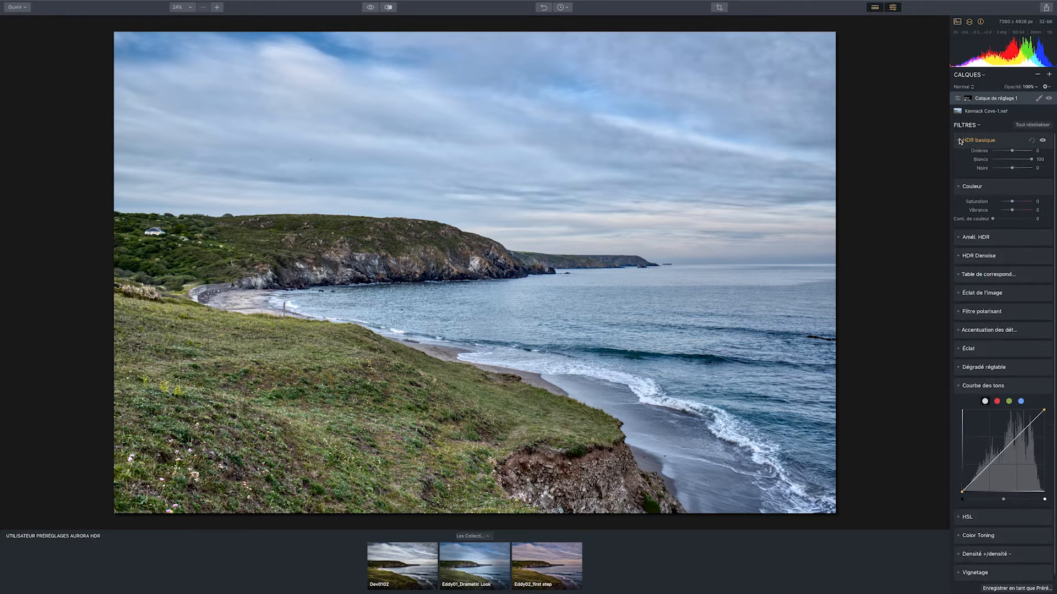
Examine the adjustment layer's mask by switching its overlay on and off in the Pinceau tool
left_click(1039, 98)
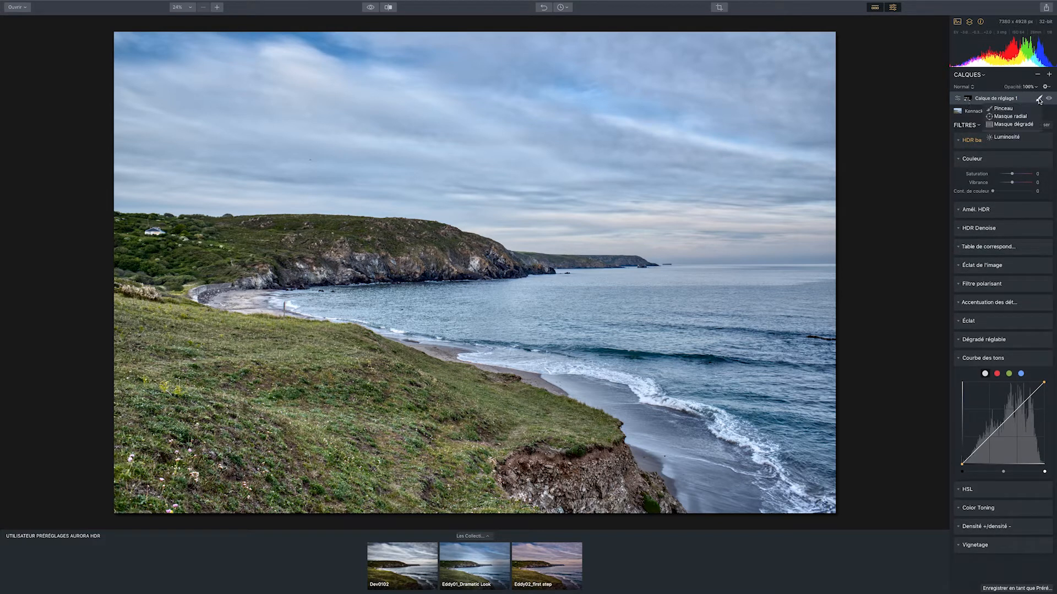
left_click(1023, 109)
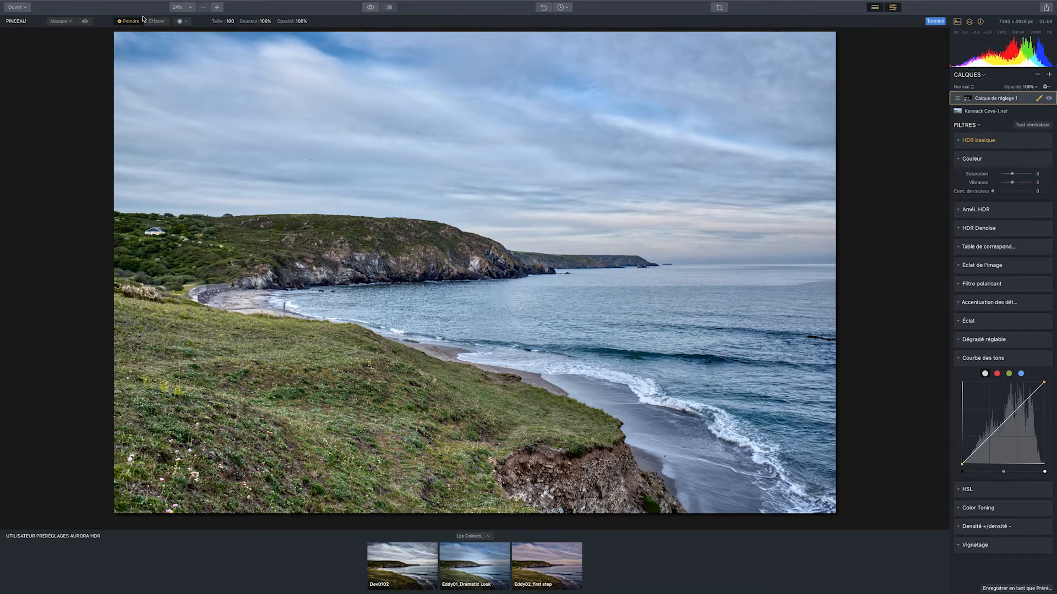
left_click(85, 21)
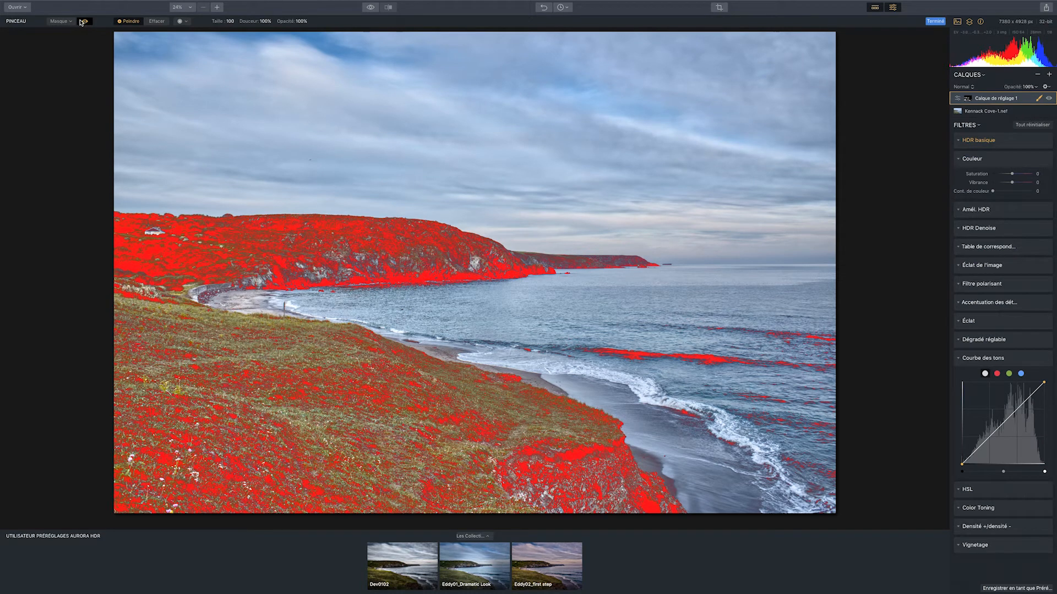
left_click(82, 22)
left_click(83, 22)
left_click(84, 22)
left_click(84, 22)
left_click(84, 22)
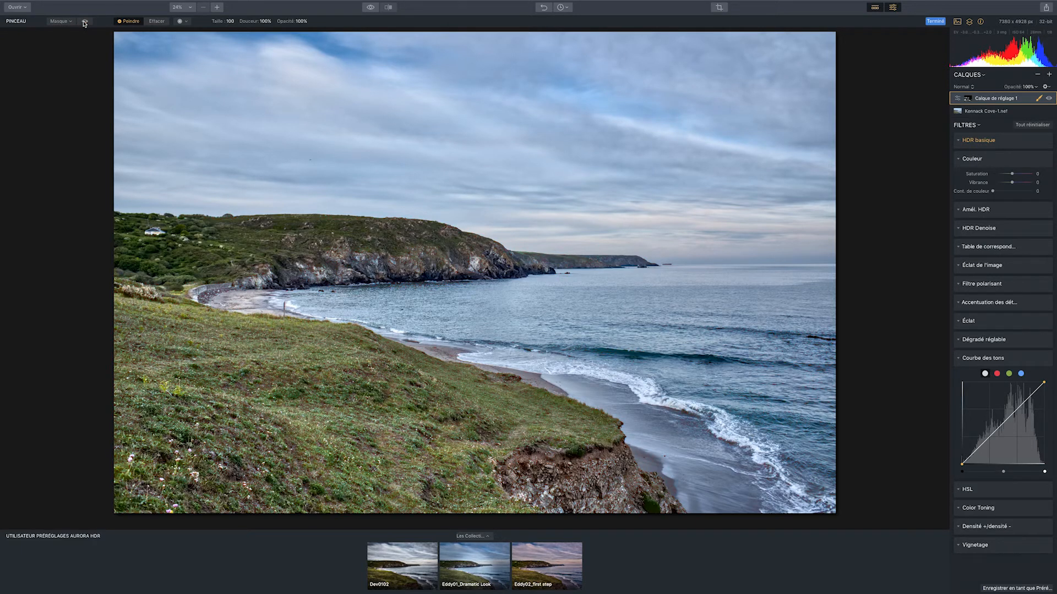
Set Clarté HDR, Structure intelligente HDR and Microstructure HDR to 100 in Amél. HDR, and compare the image with and without the filter
left_click(960, 211)
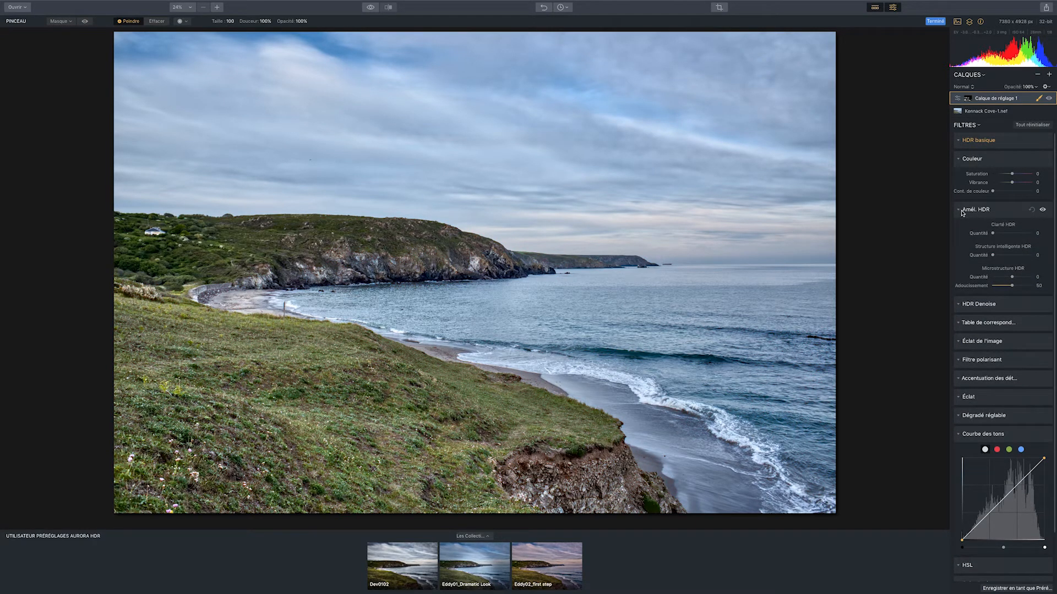
left_click_drag(993, 234, 1016, 234)
left_click_drag(994, 256, 1046, 253)
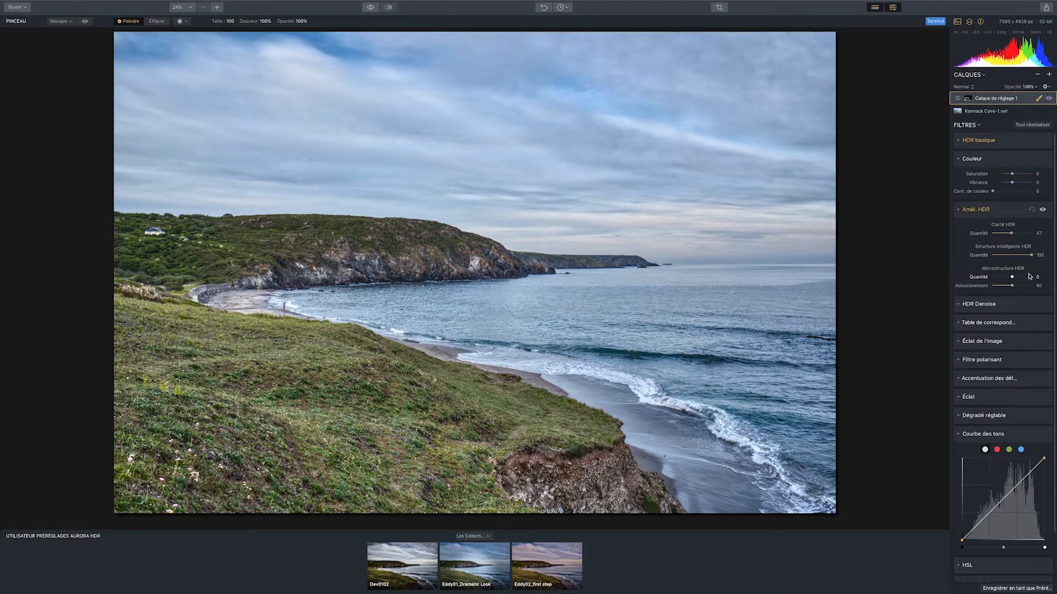
left_click_drag(1013, 279, 1033, 276)
left_click_drag(1011, 233, 1055, 234)
left_click_drag(1029, 276, 1055, 278)
left_click(1043, 209)
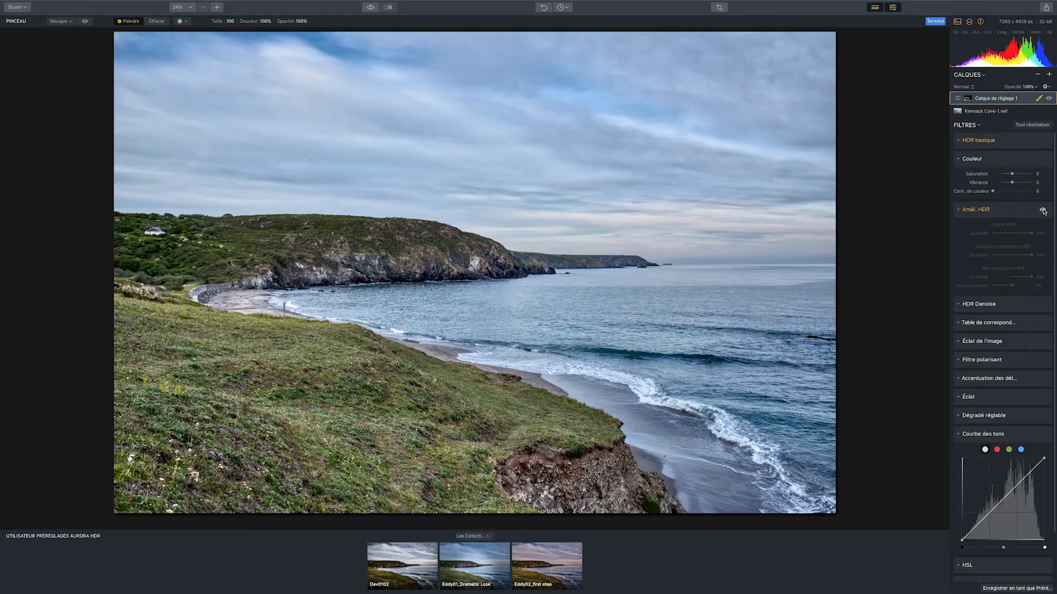
left_click(1043, 210)
left_click(1041, 209)
left_click(1042, 210)
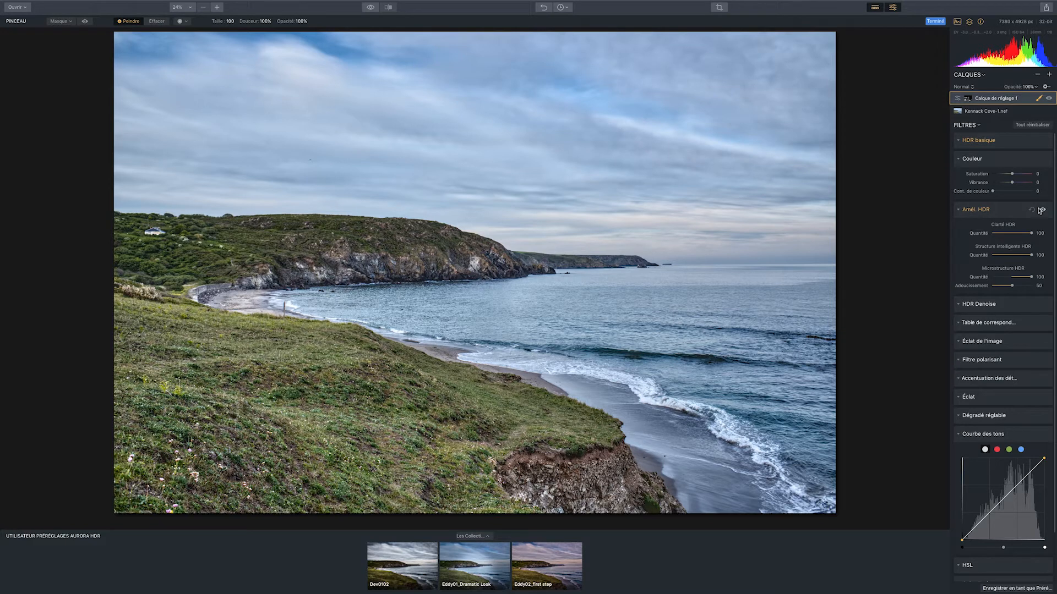
Add a second adjustment layer above the first, and check the first adjustment layer's mask overlay
left_click(1050, 74)
left_click(1025, 83)
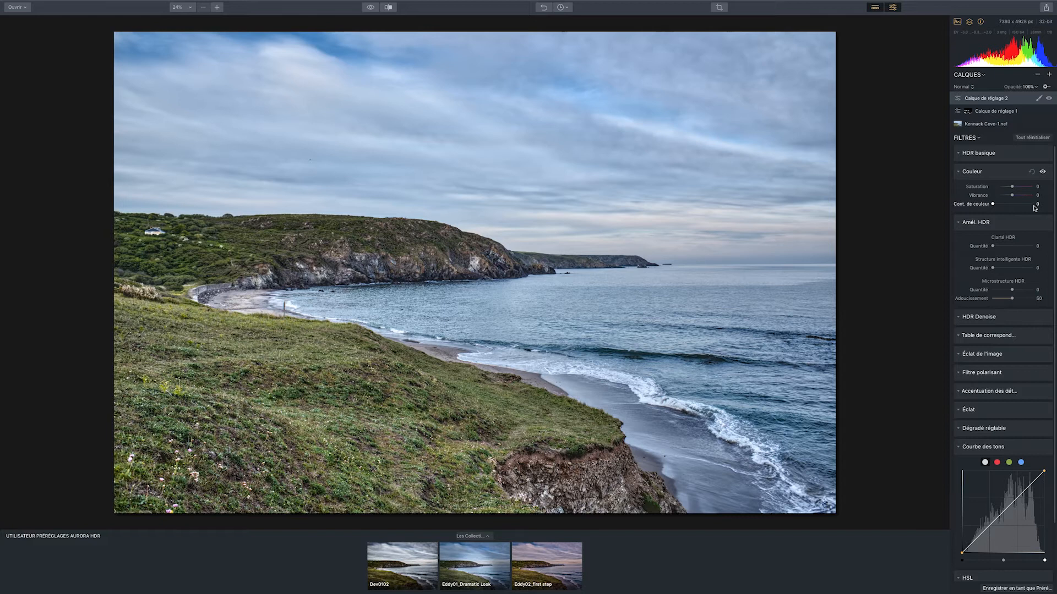
left_click(969, 114)
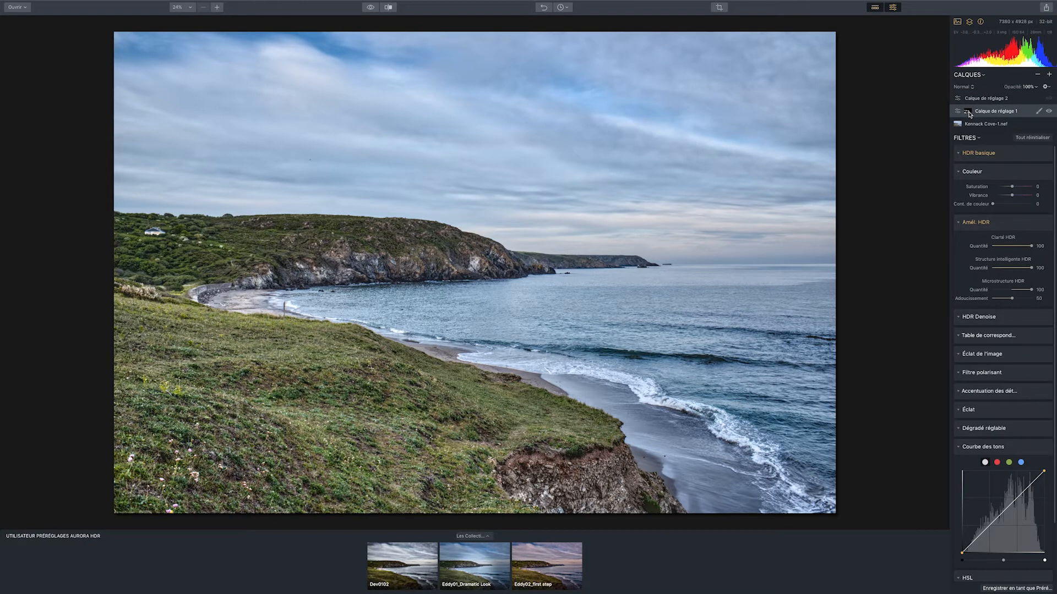
left_click(1038, 111)
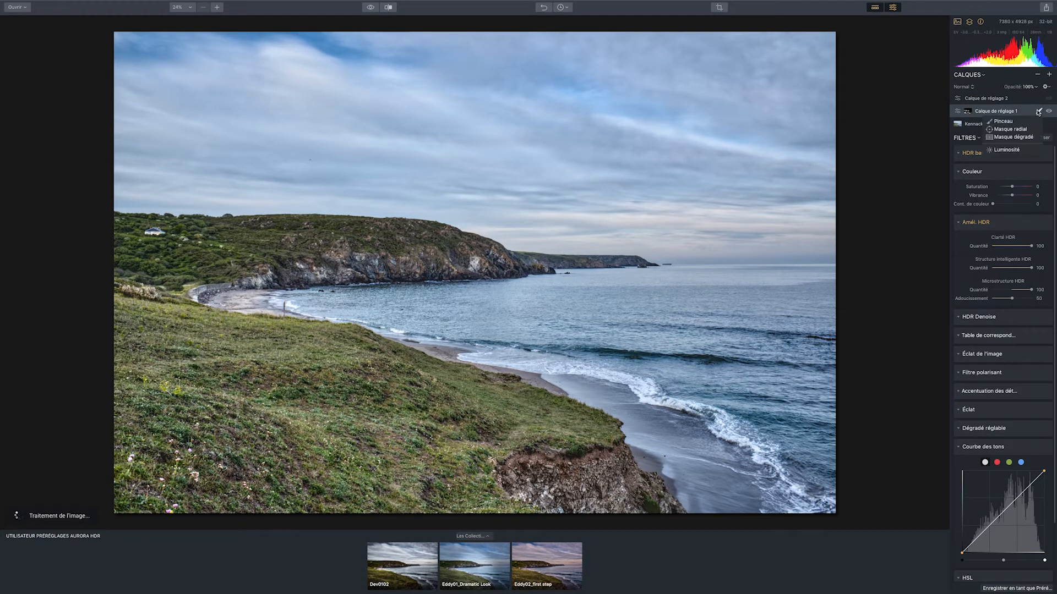
left_click(1022, 123)
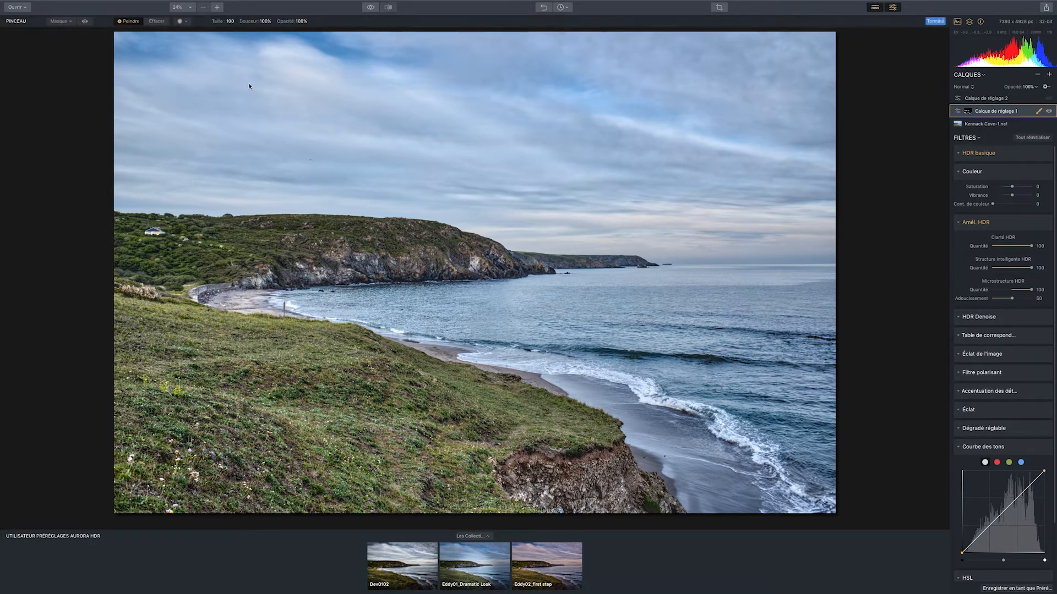
left_click(82, 21)
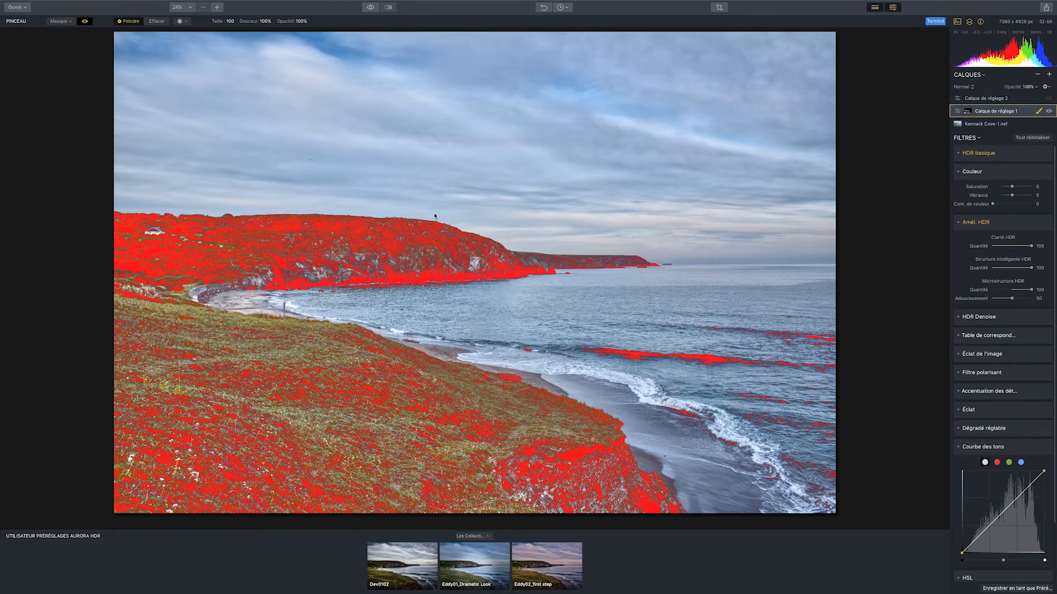
left_click(85, 21)
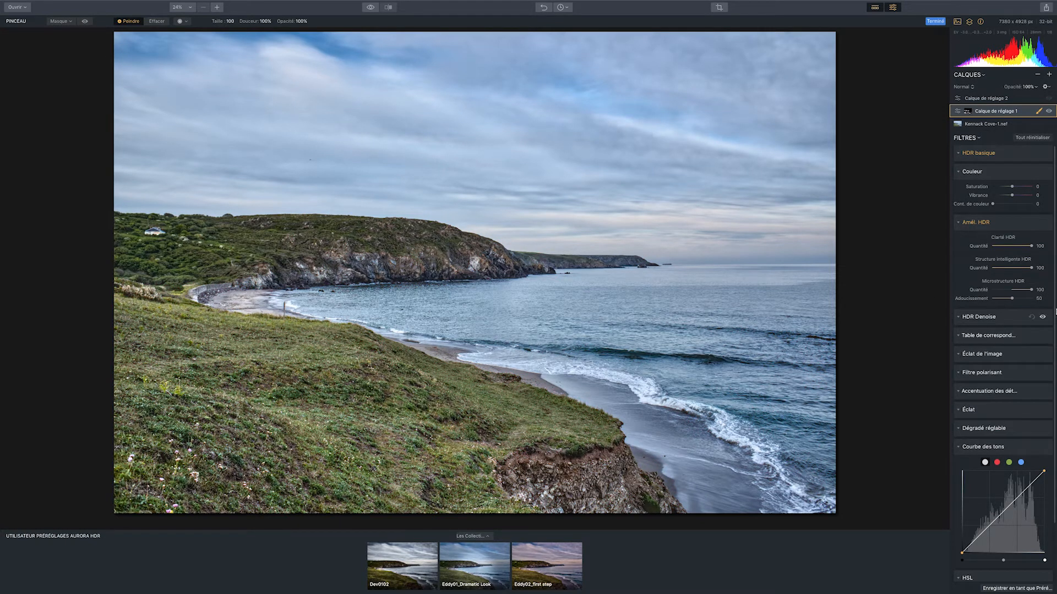
On the second adjustment layer, invert the Courbe des tons by swapping its end points, and set Saturation to -100
left_click(985, 99)
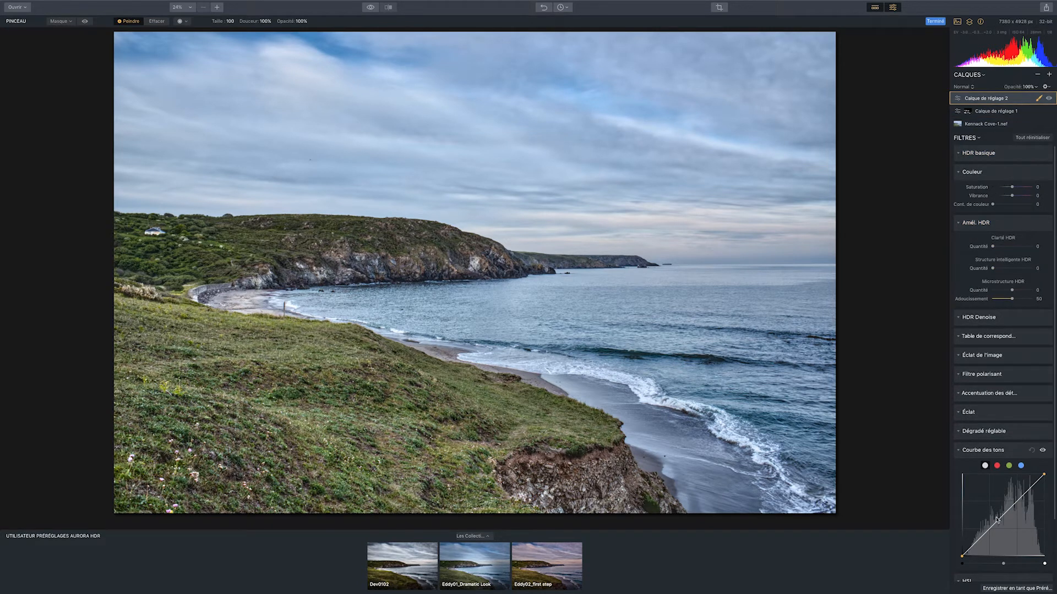
left_click_drag(1042, 474, 1044, 555)
left_click_drag(961, 557, 962, 475)
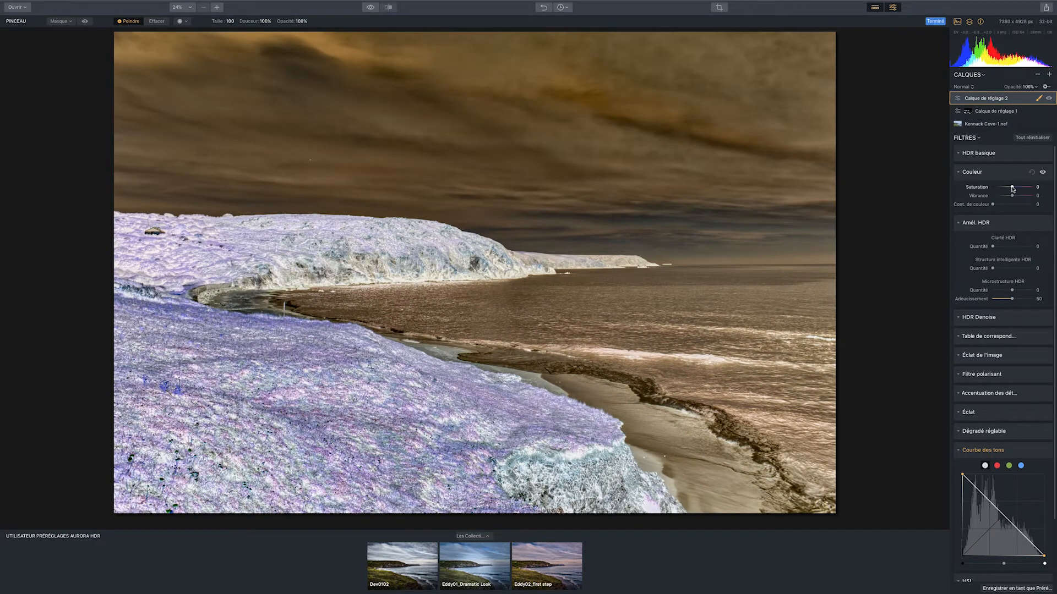
left_click_drag(1012, 187, 928, 186)
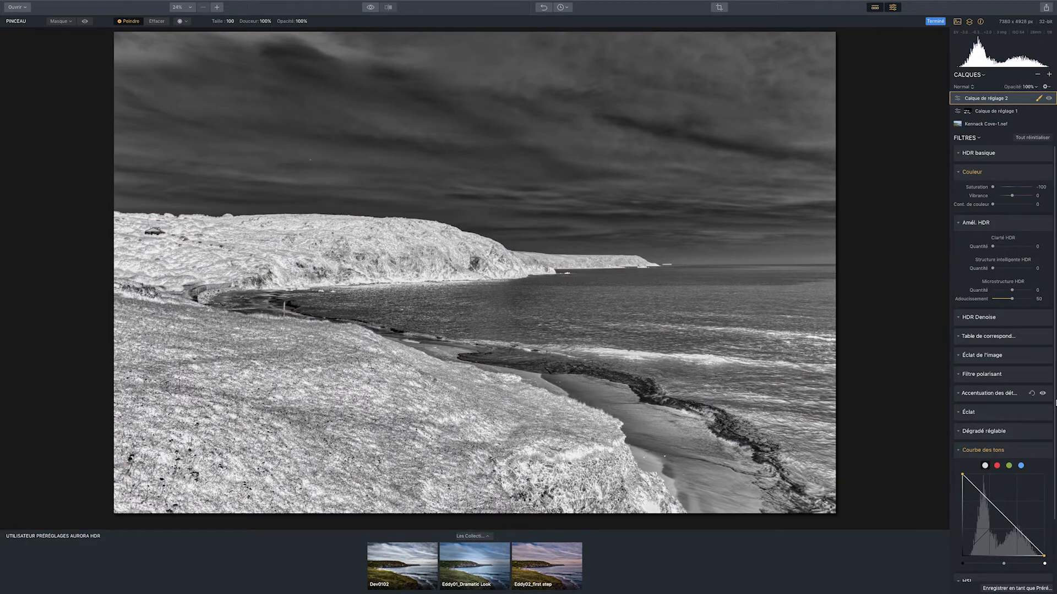
Try HDR basique with Exposition at -5,00, Hautes lum., Blancs and Contraste at -100, Ombres and Noirs at 100, and Smart Tone reset
left_click(1002, 153)
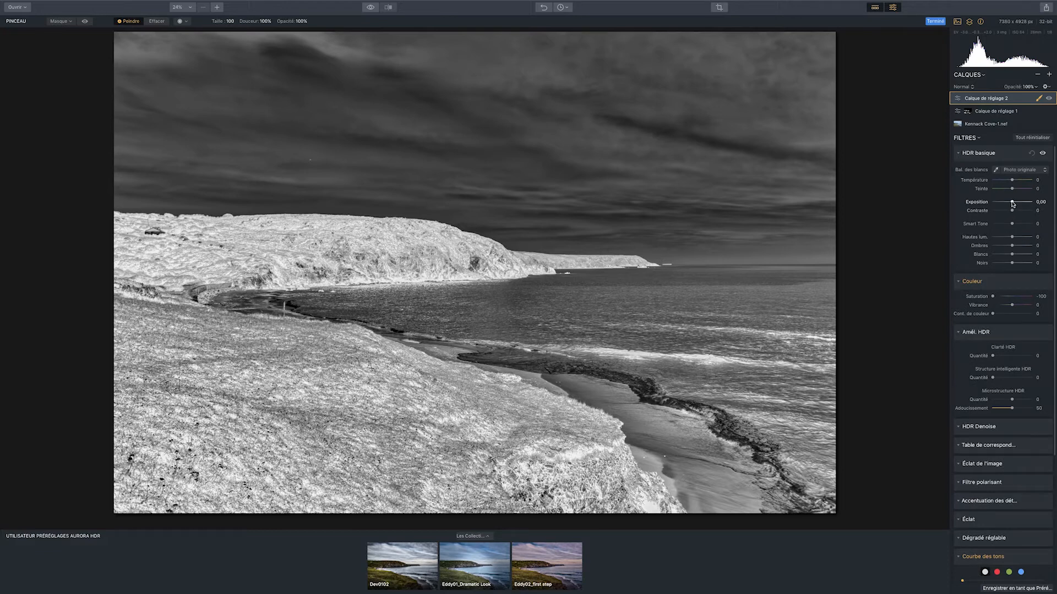
left_click_drag(1013, 203, 979, 199)
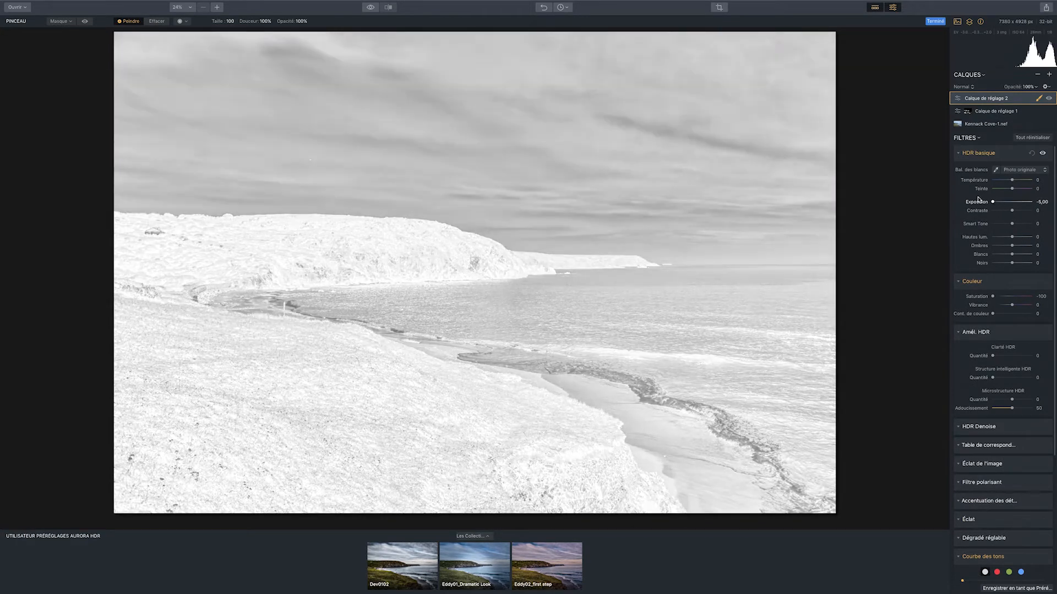
left_click_drag(1013, 246, 924, 238)
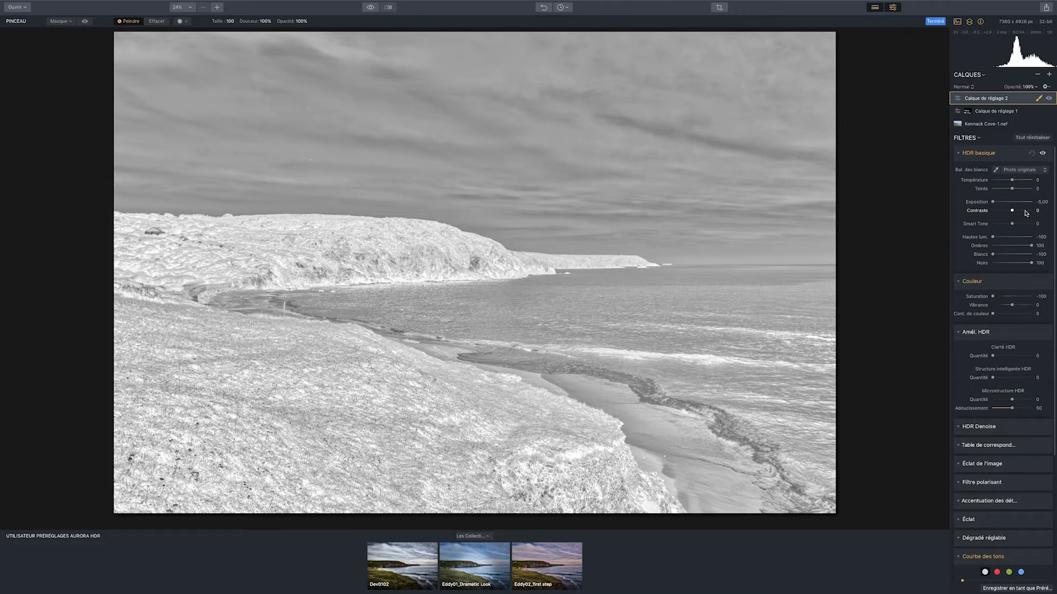
left_click_drag(1013, 211, 1046, 224)
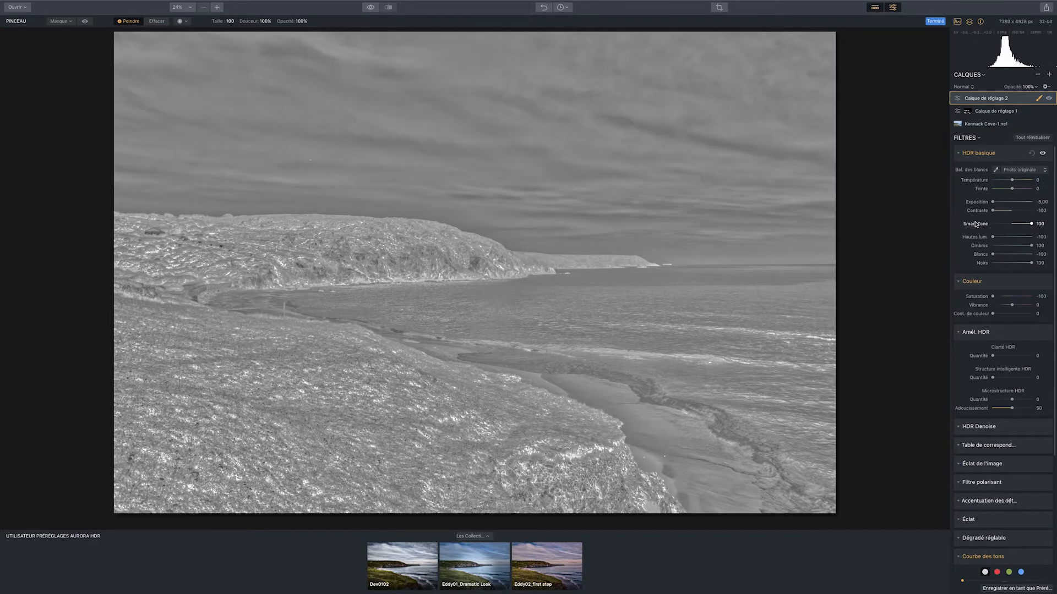
double_click(976, 223)
Reshape the second adjustment layer's Courbe des tons into a non-inverted, nearly vertical rise in the darker tones
scroll(1017, 303, "down", 6)
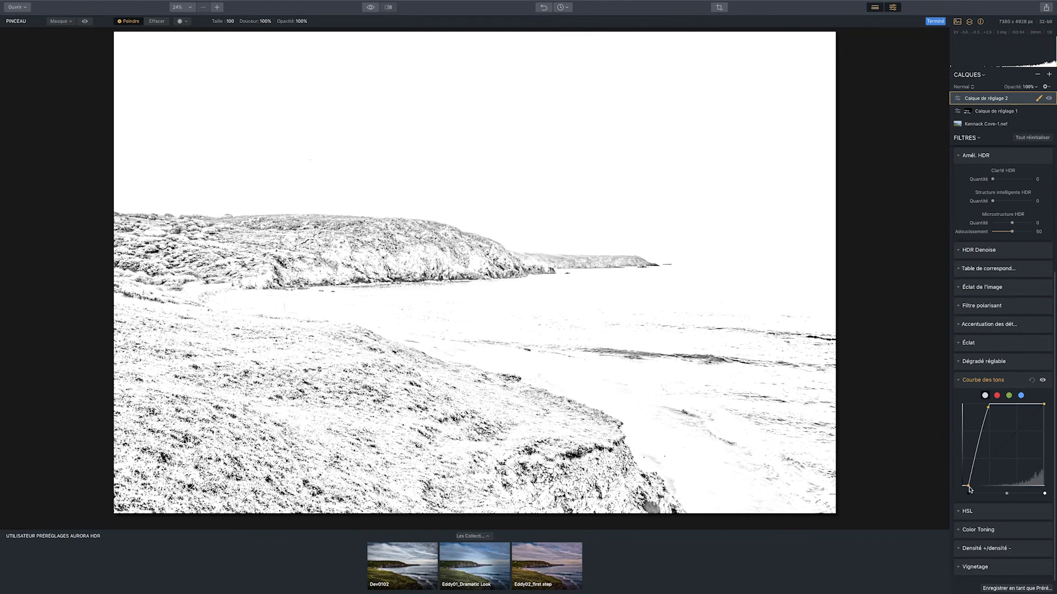
mouse_move(963, 487)
left_mouse_down()
mouse_move(985, 489)
mouse_move(977, 487)
left_mouse_up()
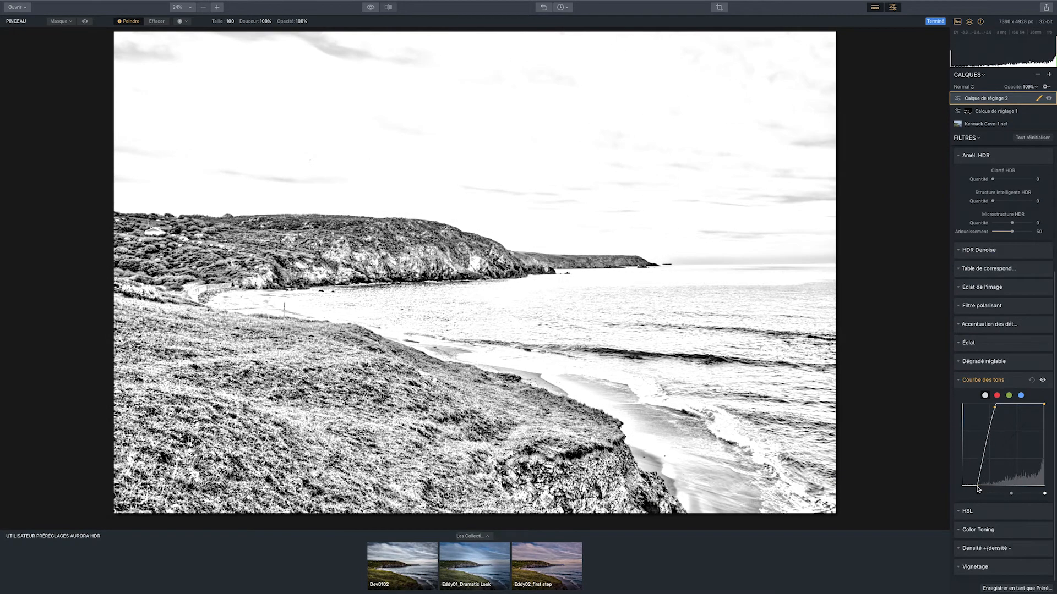
left_click_drag(997, 410, 981, 410)
mouse_move(977, 488)
left_mouse_down()
mouse_move(999, 487)
mouse_move(989, 488)
left_mouse_up()
In HDR basique, set Hautes lum., Blancs and Contraste to 100, Ombres and Noirs to -100, and Exposition to about -1,74
scroll(999, 374, "up", 5)
left_click_drag(1006, 264, 974, 263)
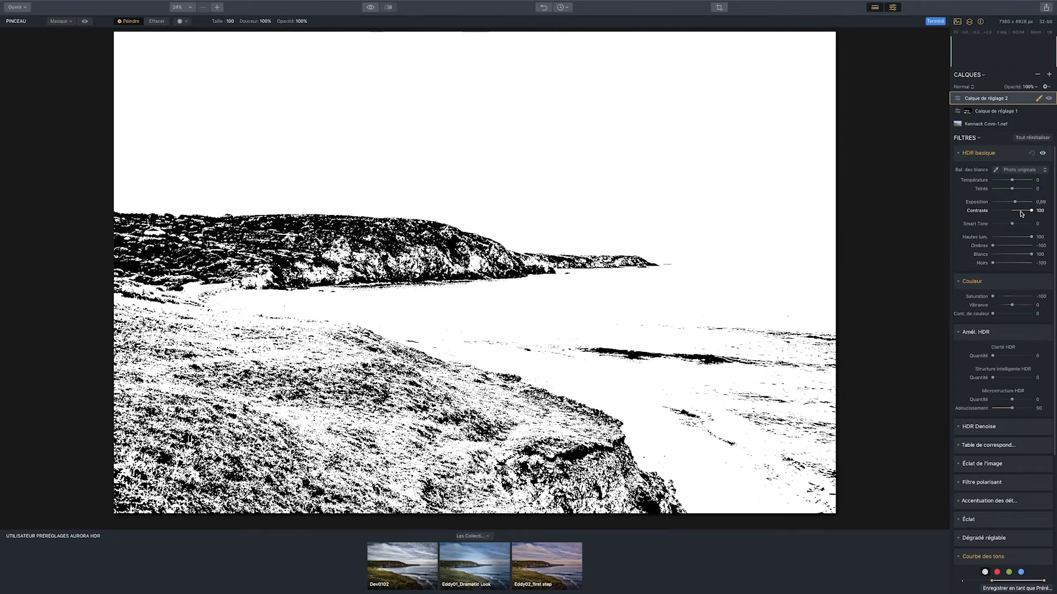
left_click_drag(1015, 204, 1006, 204)
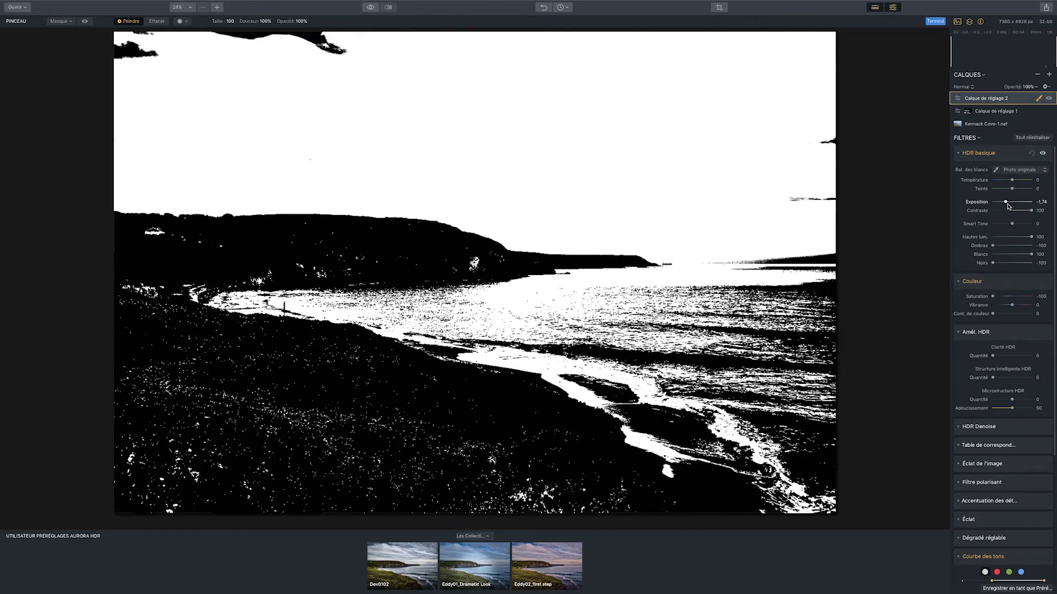
Set the Quantité of Éclat de l'image to 100, and create a luminosity mask on the second adjustment layer
scroll(1011, 363, "down", 1)
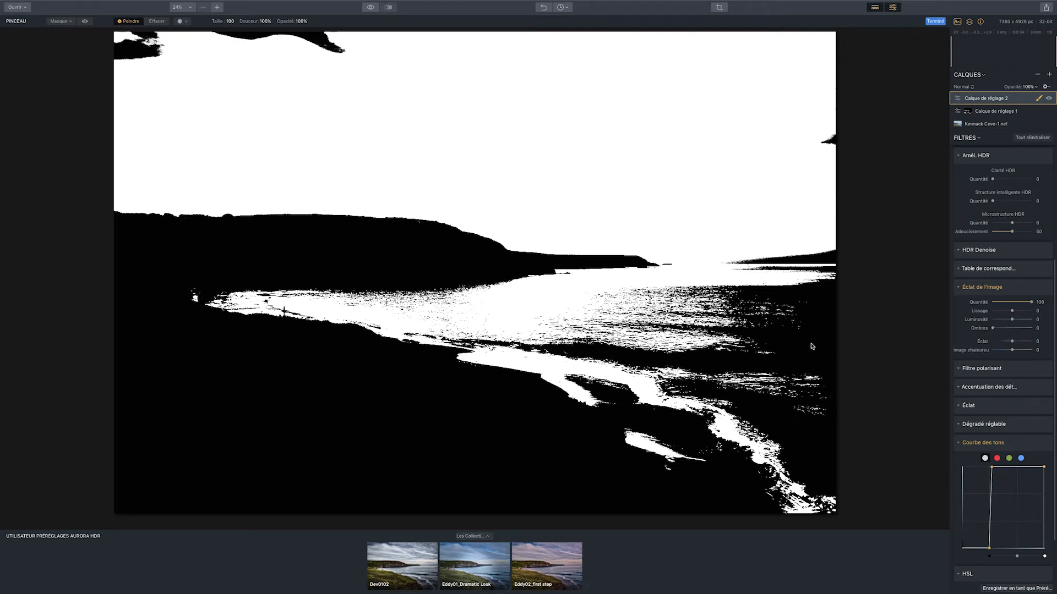
left_click(1039, 113)
left_click(1016, 138)
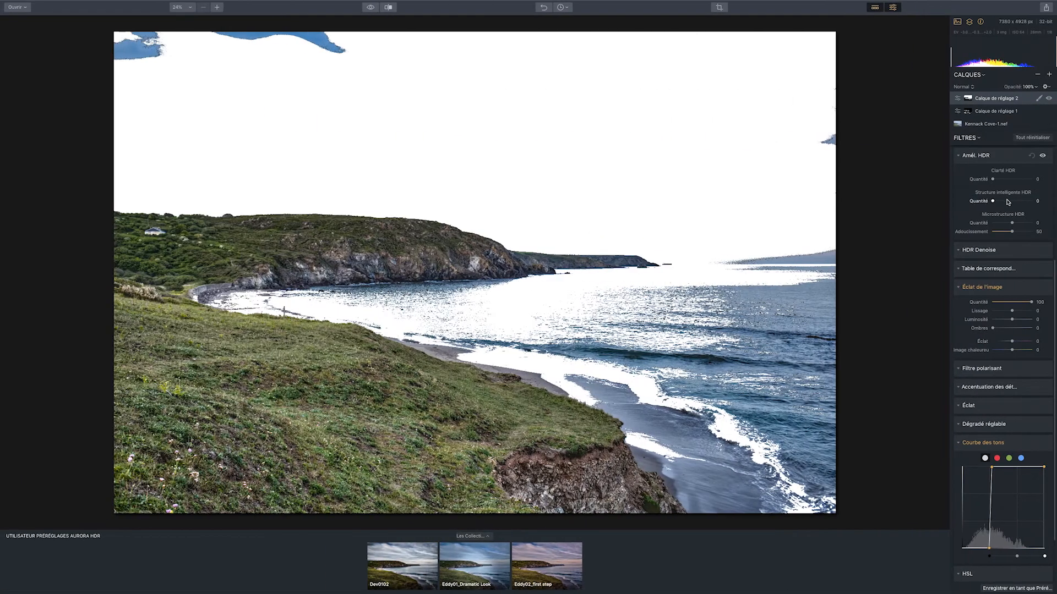
Reset Éclat de l'image, Courbe des tons, Couleur and HDR basique on the second adjustment layer, and collapse all filters
left_click_drag(994, 305, 991, 304)
left_click(1032, 443)
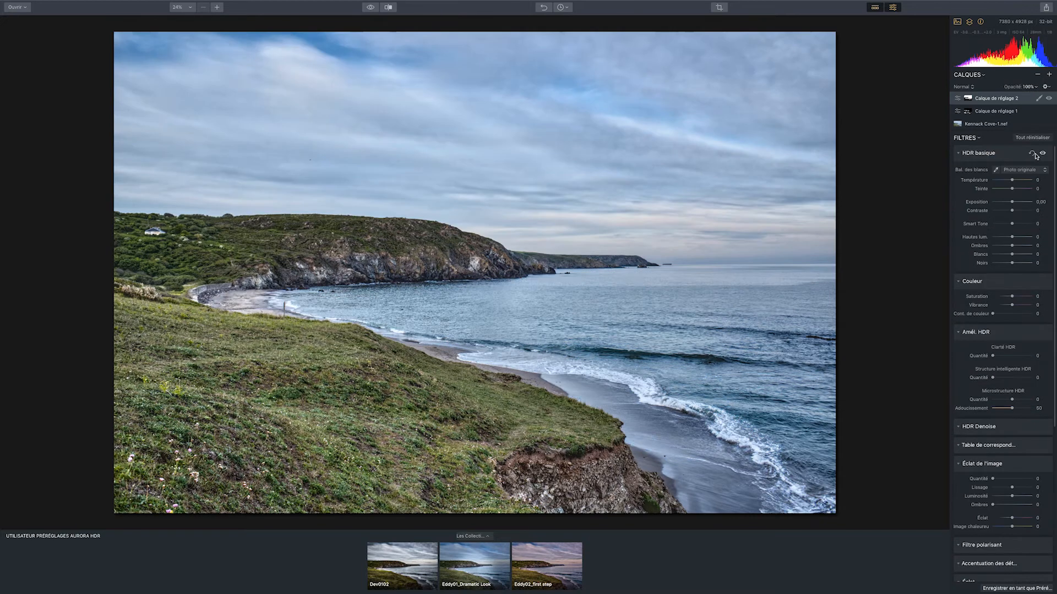
left_click(1005, 246)
left_click(1005, 246)
key("backslash")
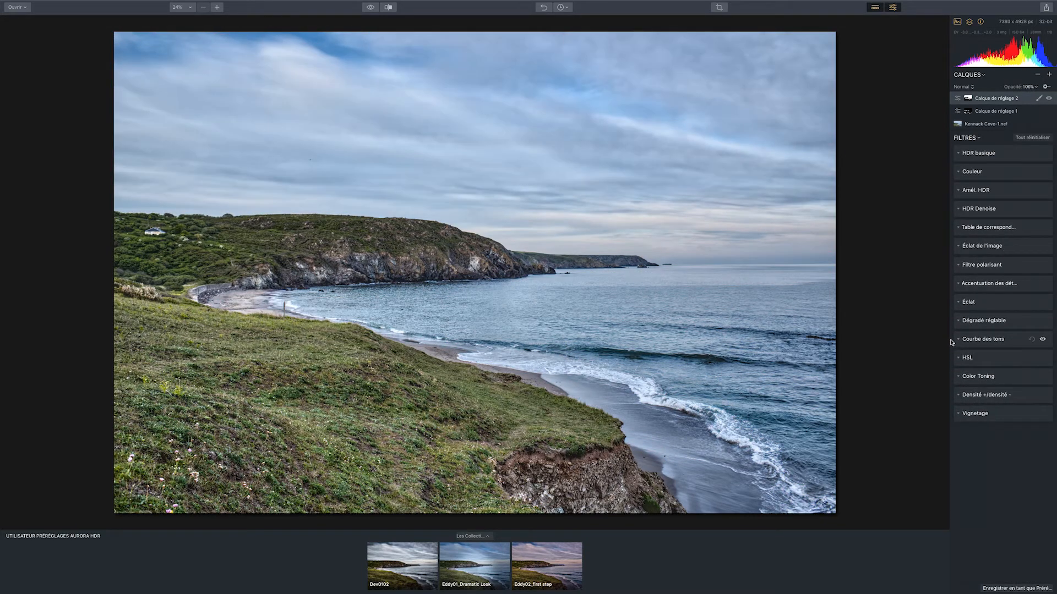
Display the second adjustment layer's mask with the brush active, and paint in the uncovered patches of sky, horizon and sea
left_click(1039, 100)
left_click(982, 108)
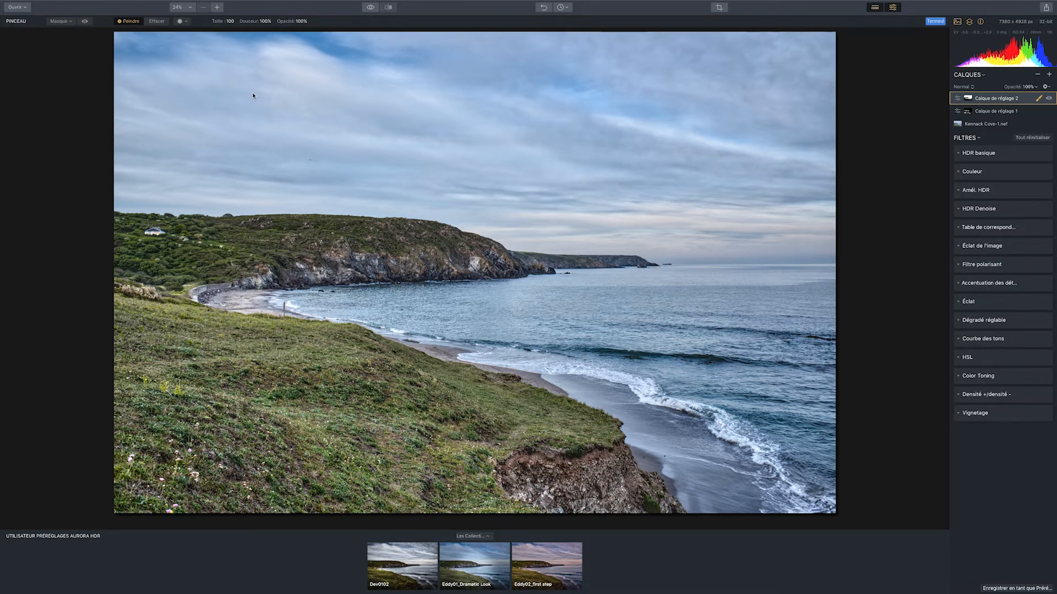
left_click(85, 22)
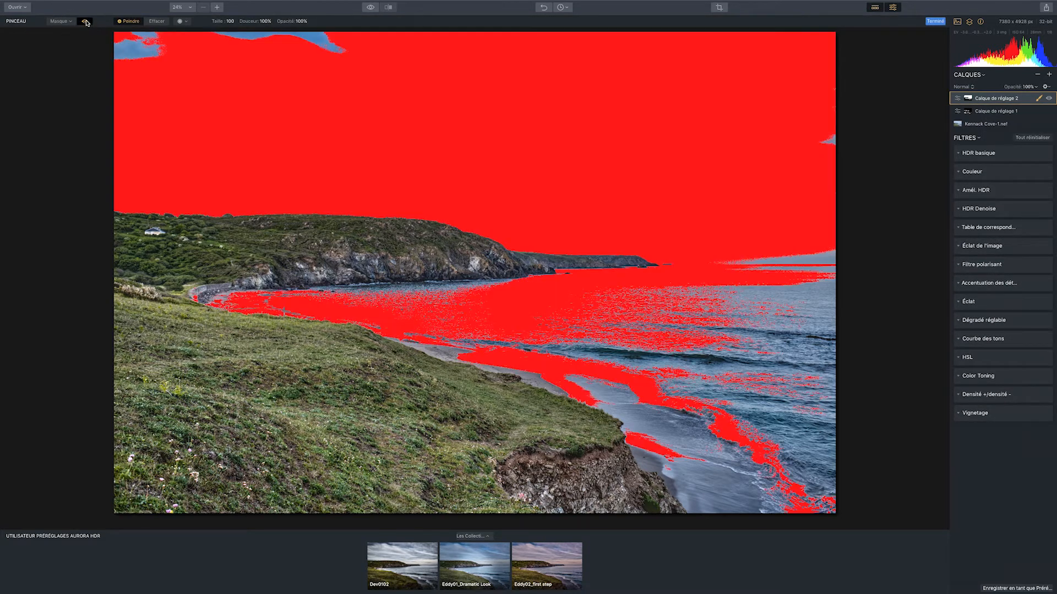
left_click_drag(132, 55, 346, 52)
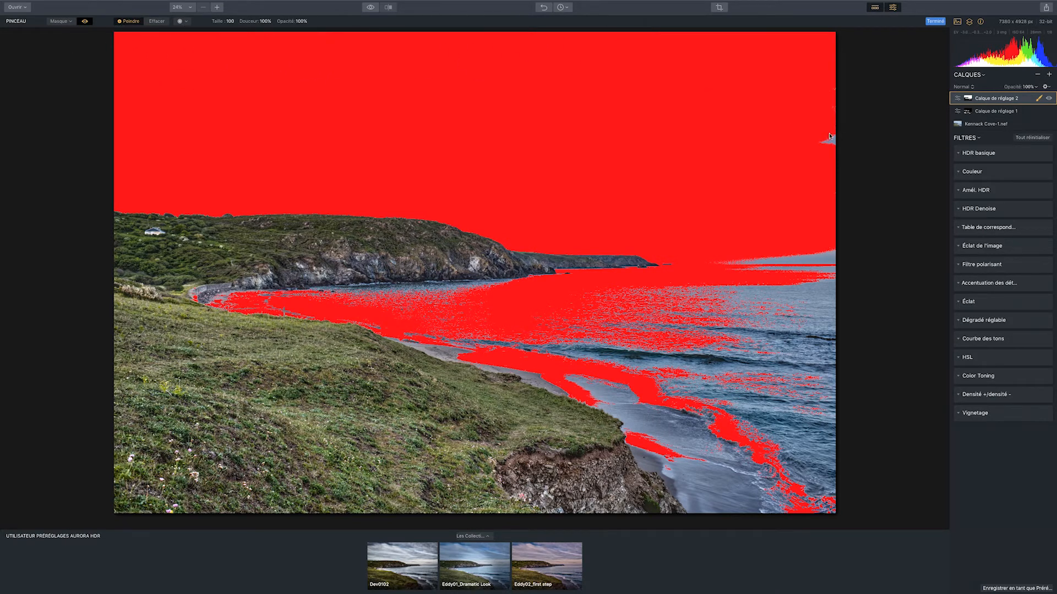
mouse_move(817, 138)
left_mouse_down()
mouse_move(837, 146)
mouse_move(824, 145)
left_mouse_up()
mouse_move(730, 263)
left_mouse_down()
mouse_move(781, 389)
mouse_move(419, 302)
left_mouse_up()
Erase the second adjustment layer's mask along the shoreline and beach, and hide the mask overlay
left_click(156, 21)
left_click_drag(215, 297, 435, 346)
left_click(85, 21)
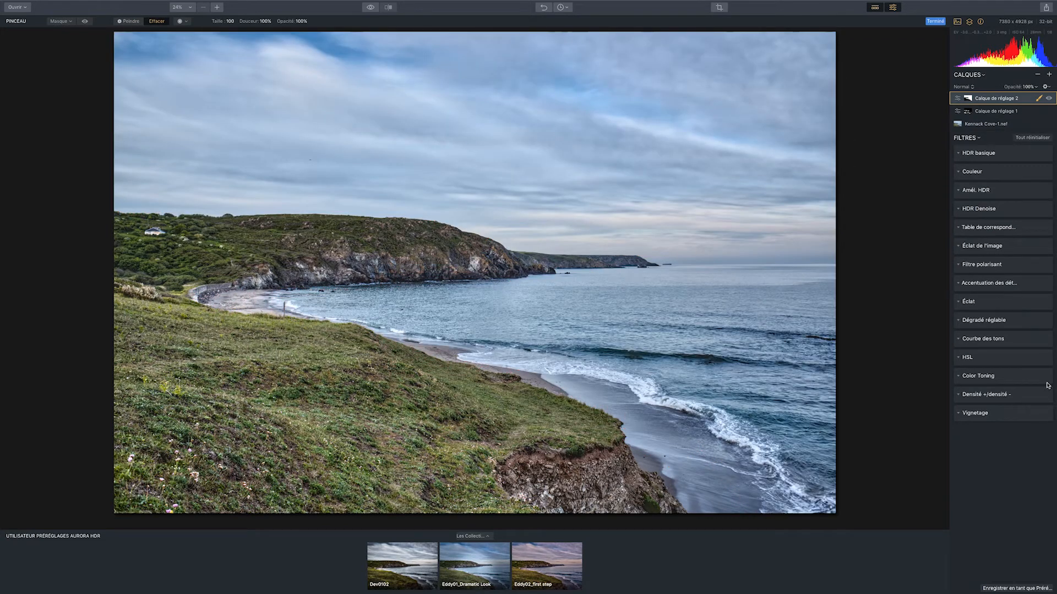
Raise Éclat de l'image slightly on the second adjustment layer, and lower the Microstructure HDR Quantité to about -94
left_click(977, 249)
left_click_drag(993, 262, 1006, 262)
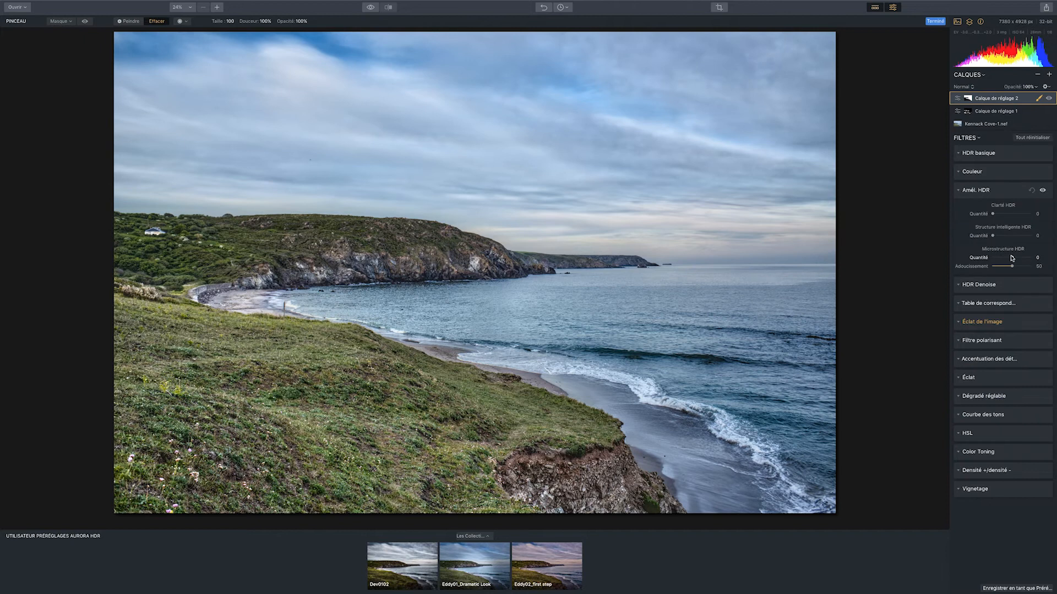
left_click_drag(1011, 258, 989, 258)
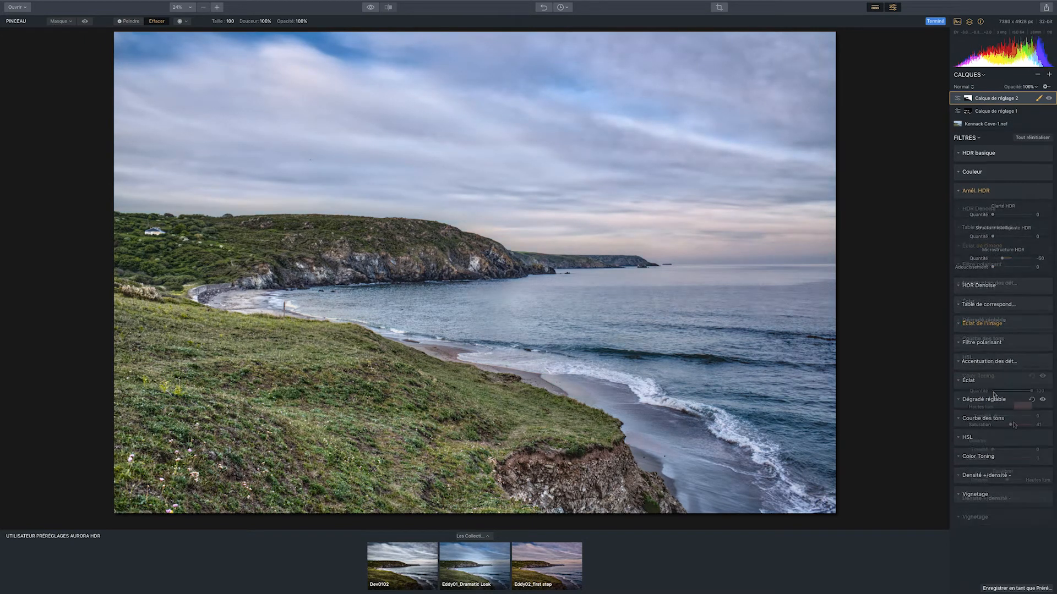
Set Color Toning to Quantité 72, Hautes lum. Tonalité 11 and Saturation 33, Ombres Tonalité 187 and Saturation 12, and compare with the original
left_click_drag(1003, 424, 1006, 424)
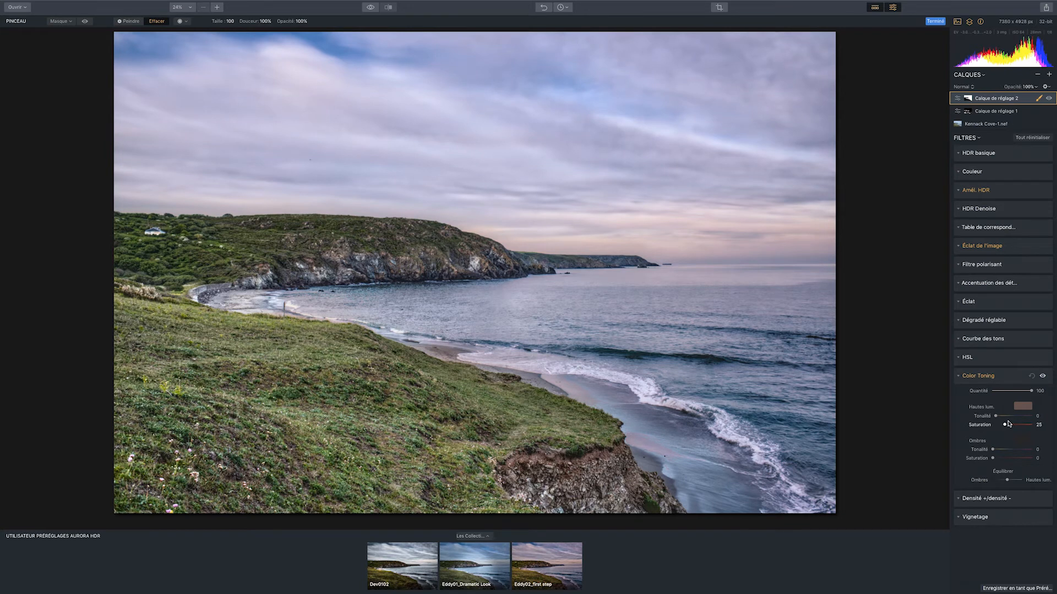
left_click_drag(997, 416, 999, 416)
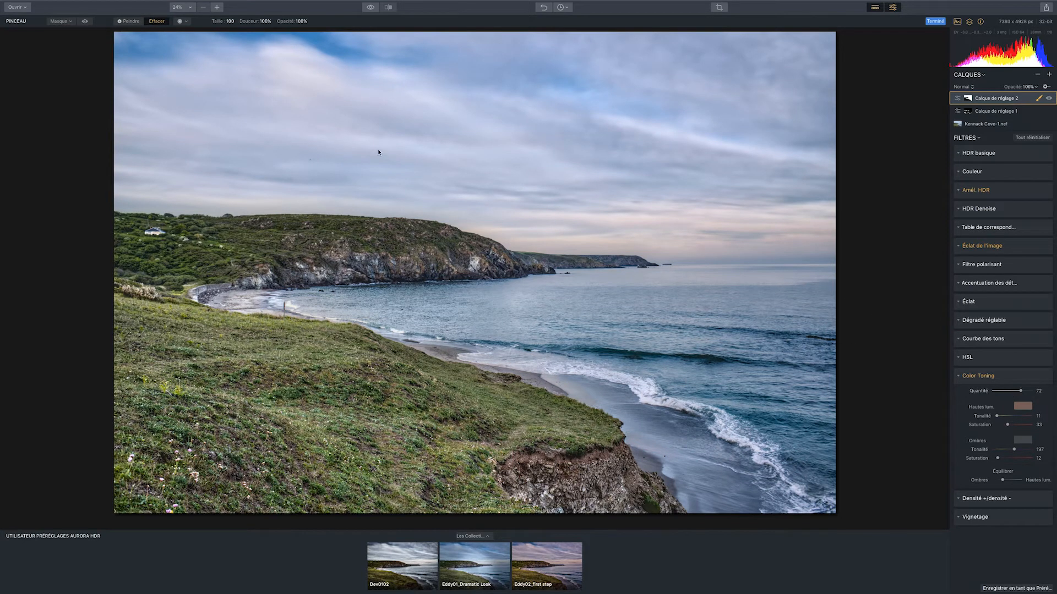
left_click(368, 10)
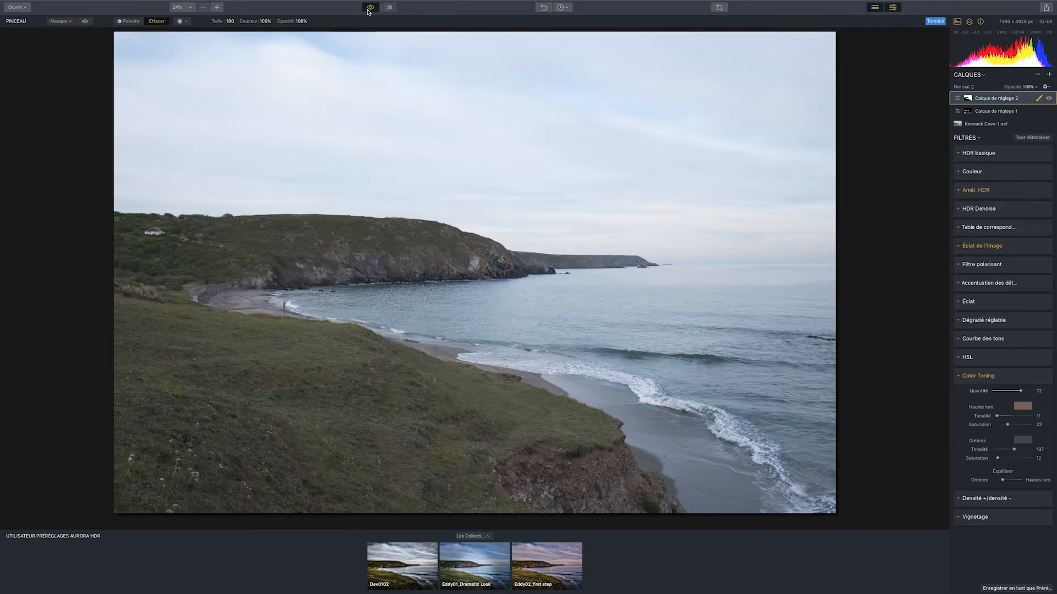
left_click(368, 9)
left_click(369, 10)
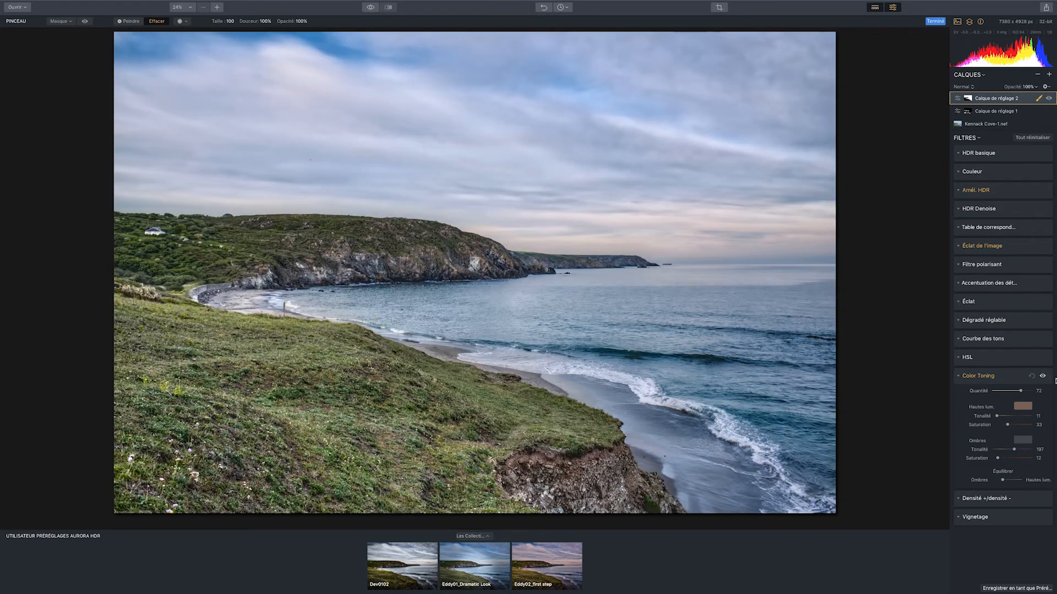
Add a third adjustment layer and, in Couleur, set Saturation to -38 and Vibrance to 55
left_click(1051, 75)
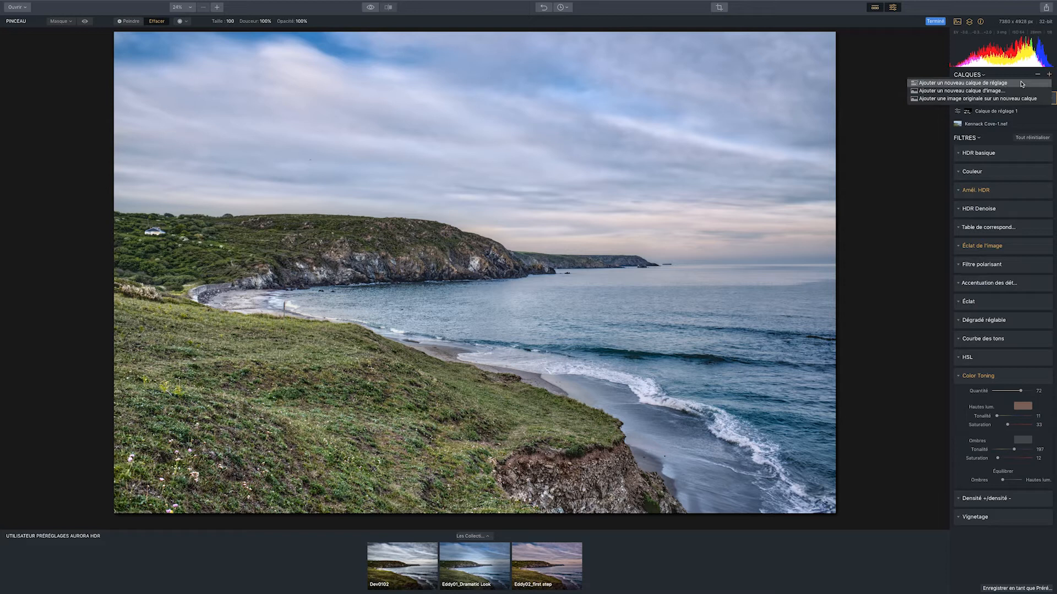
left_click(979, 82)
left_click(980, 188)
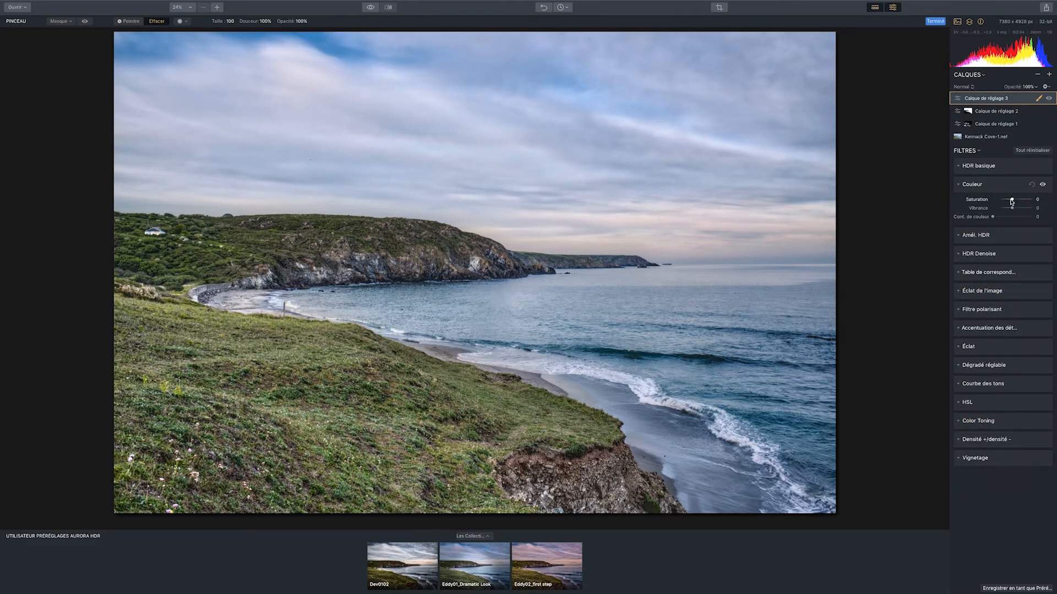
left_click_drag(1011, 202, 1003, 202)
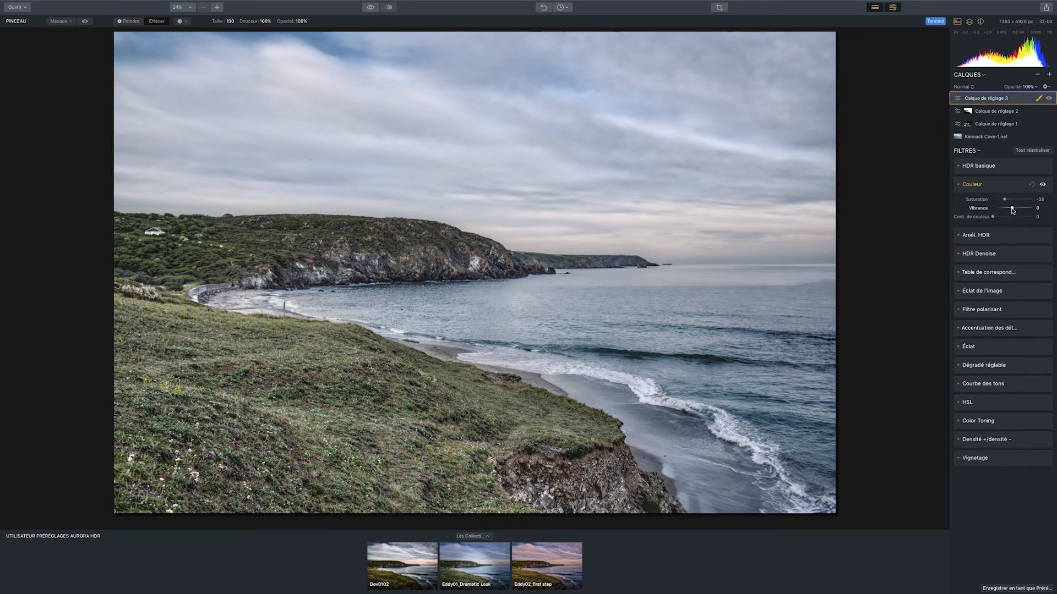
left_click_drag(1012, 210, 1025, 209)
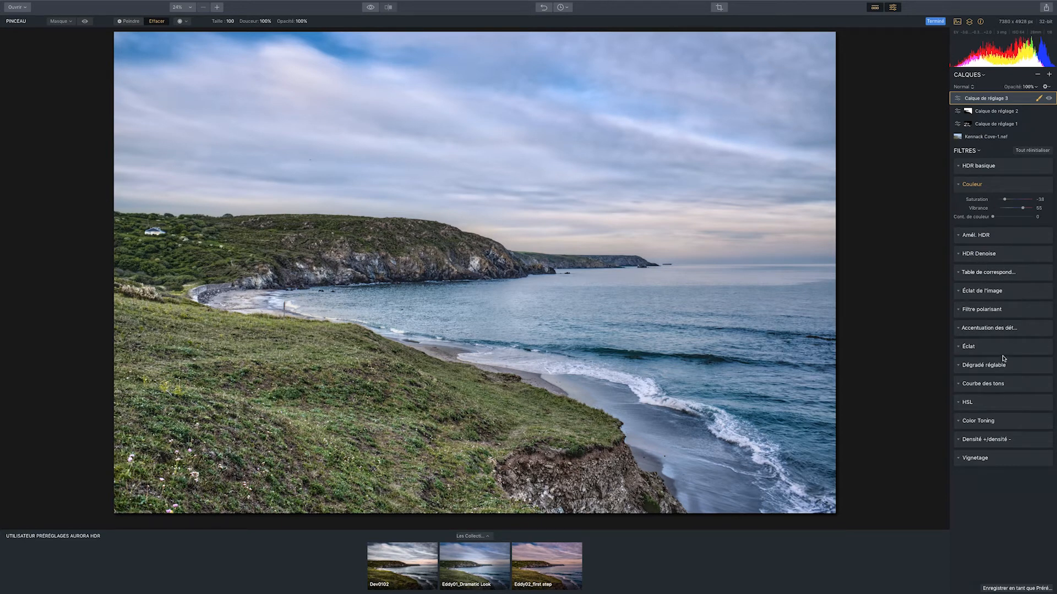
In the third adjustment layer's HSL filter, reduce Saturation to -34 for Vert and about -28 for Bleu
left_click(985, 400)
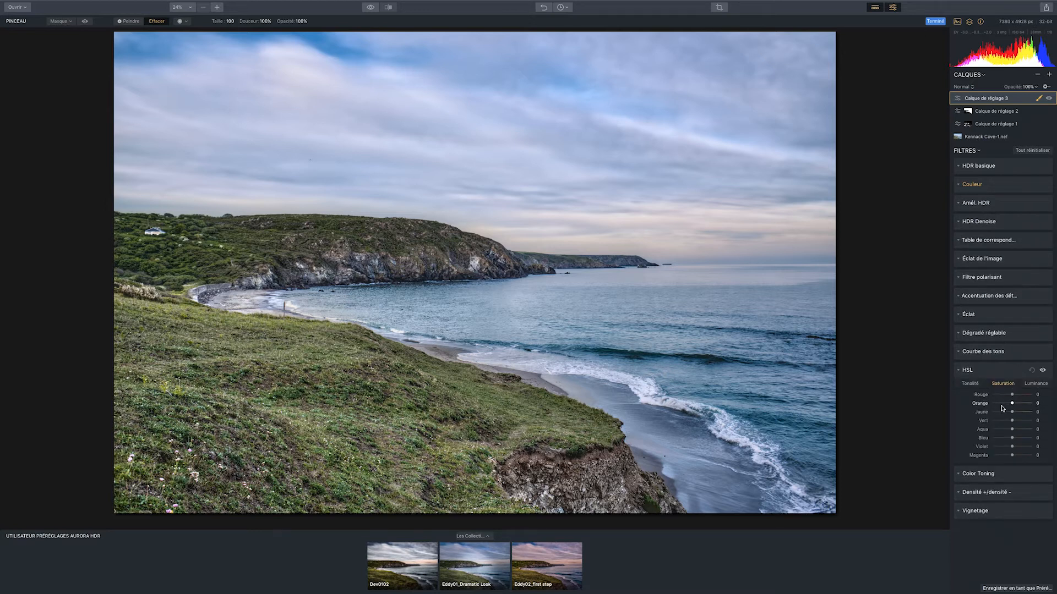
left_click_drag(1012, 421, 1007, 421)
left_click(1003, 384)
left_click_drag(1013, 439, 1006, 439)
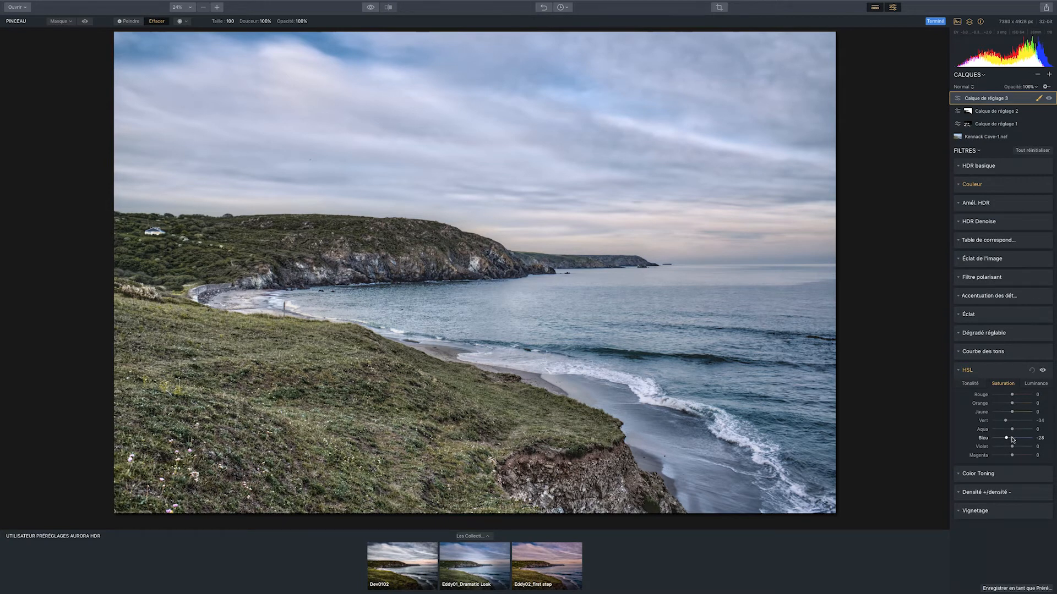
In Courbe des tons, raise the red midtones slightly and lower the blue darker tones, and compare the result with the original image
left_click(983, 351)
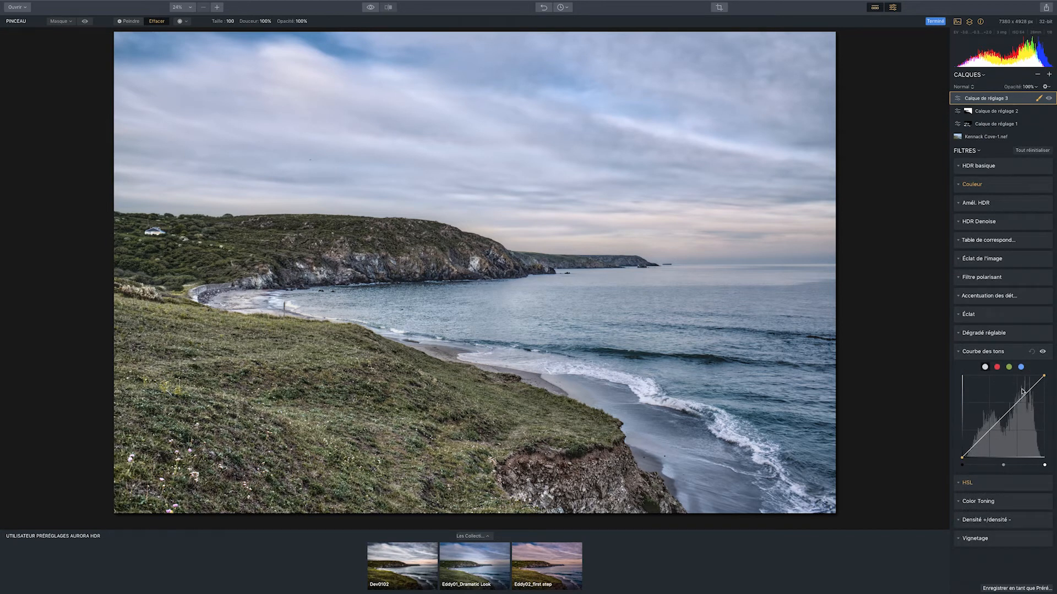
left_click(997, 368)
left_click_drag(1006, 415, 1006, 413)
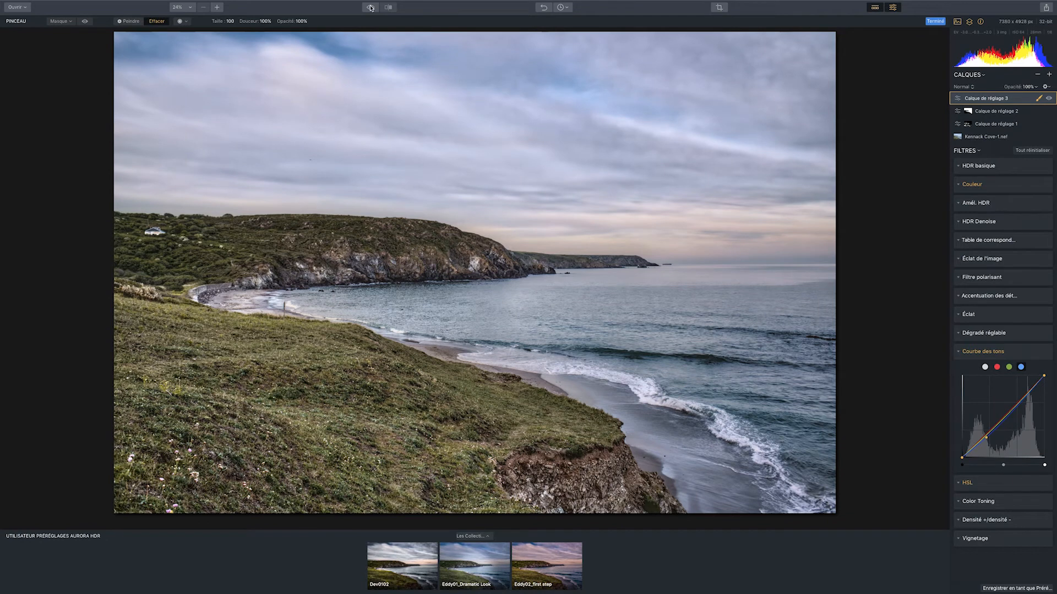
left_click(370, 7)
left_click(370, 7)
left_click(370, 7)
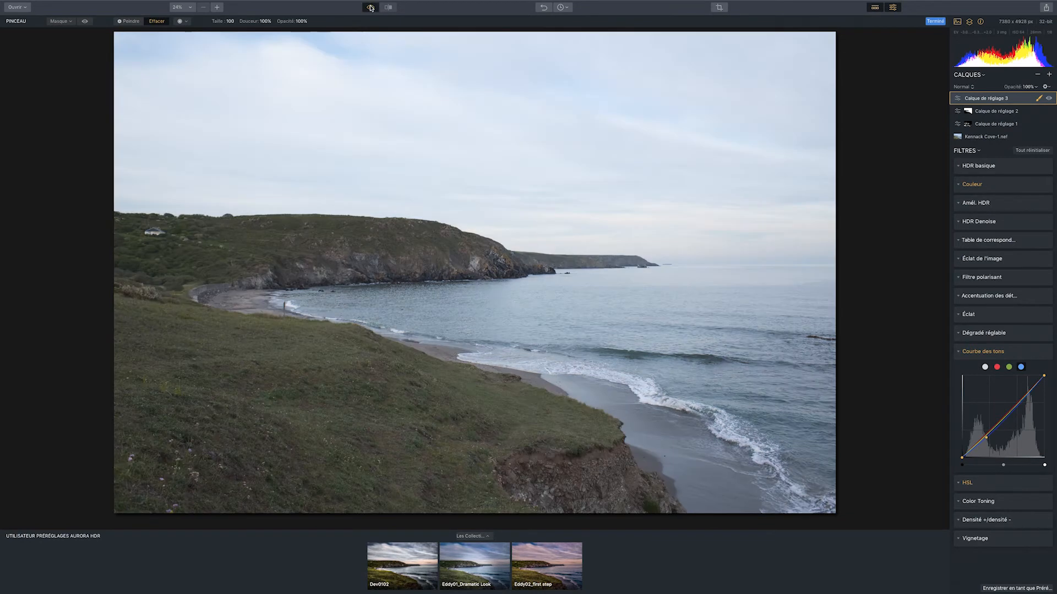
left_click(370, 7)
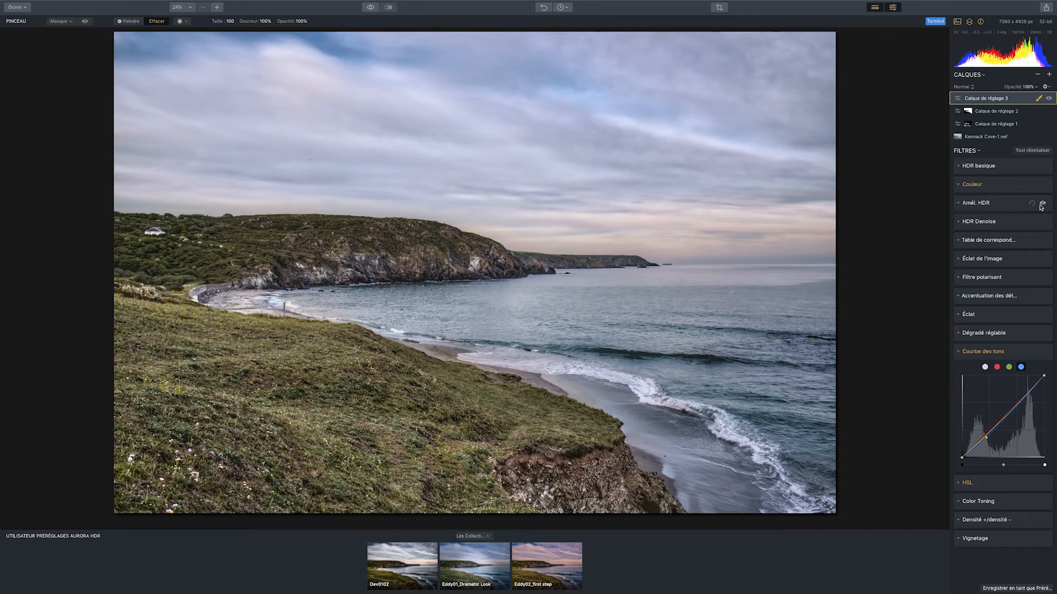
In the third adjustment layer's HDR basique, lower Exposition to about -0,85, and set Teinte to 21, Hautes lum. to about -36 and Blancs to -42
left_click(997, 168)
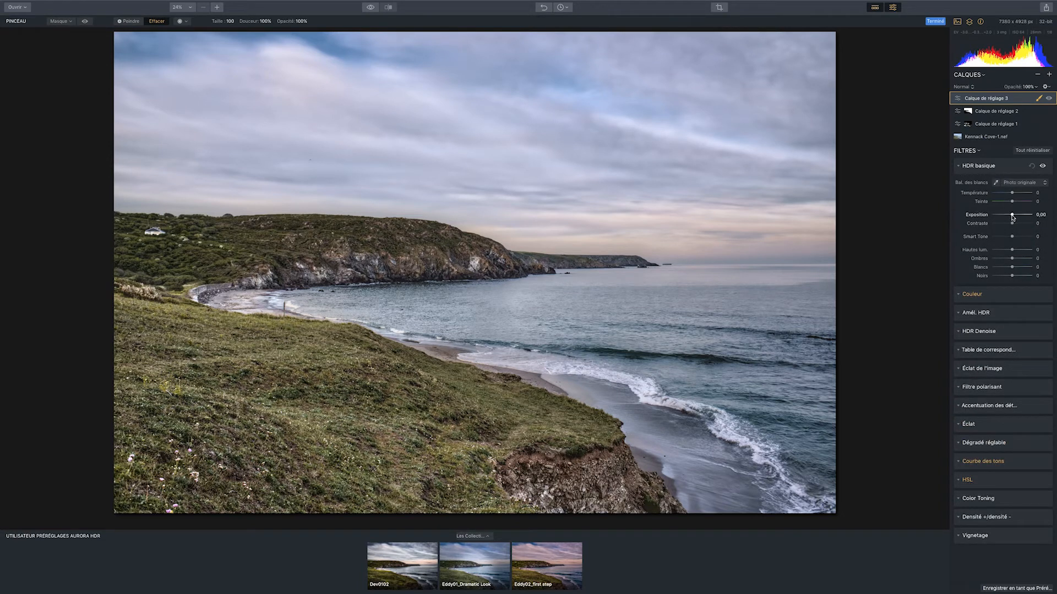
left_click_drag(1013, 217, 1009, 217)
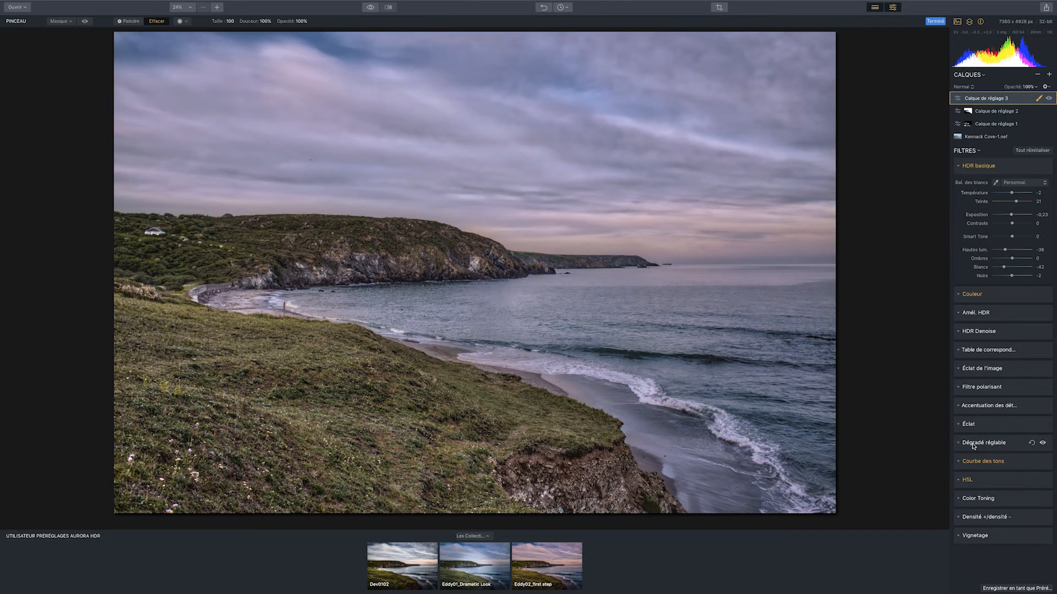
In Dégradé réglable, set the Zone supérieure's Exposition to -33 and its warmth to about 28, and check the gradient's orientation
left_click(973, 444)
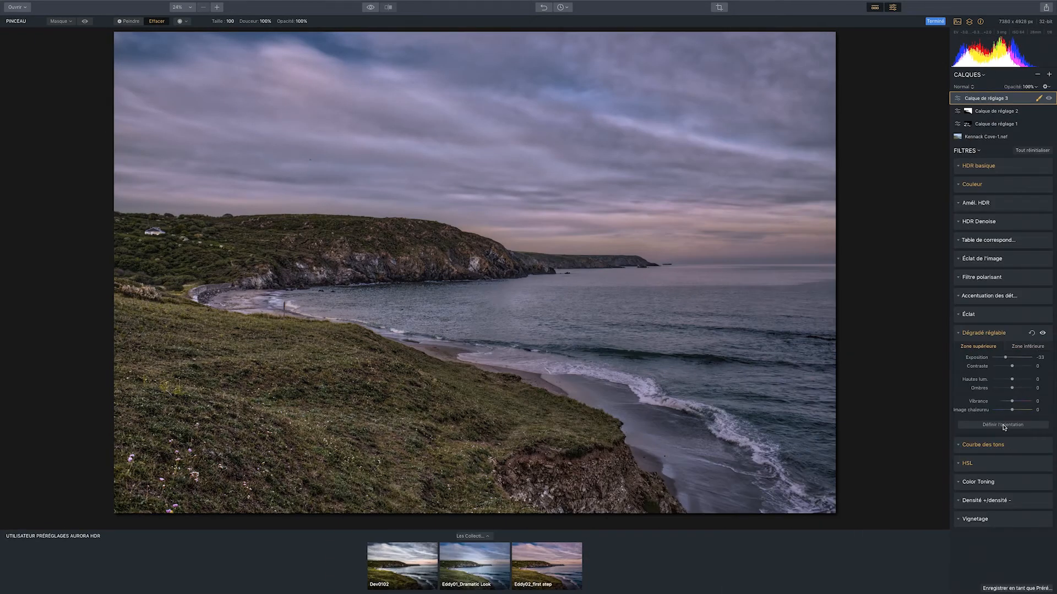
left_click(1002, 425)
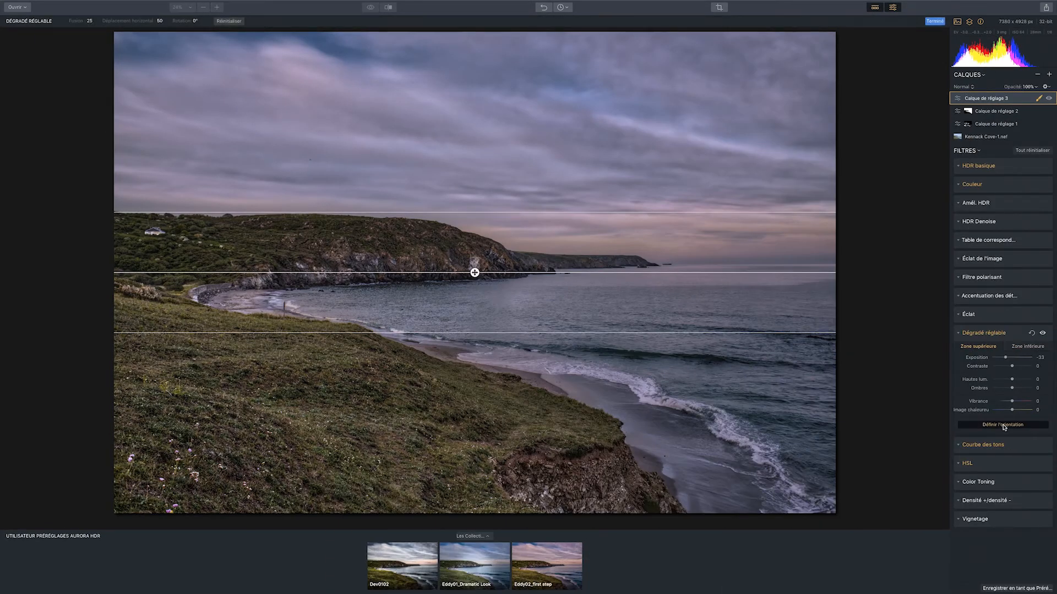
left_click(1003, 425)
left_click_drag(1012, 410, 1017, 411)
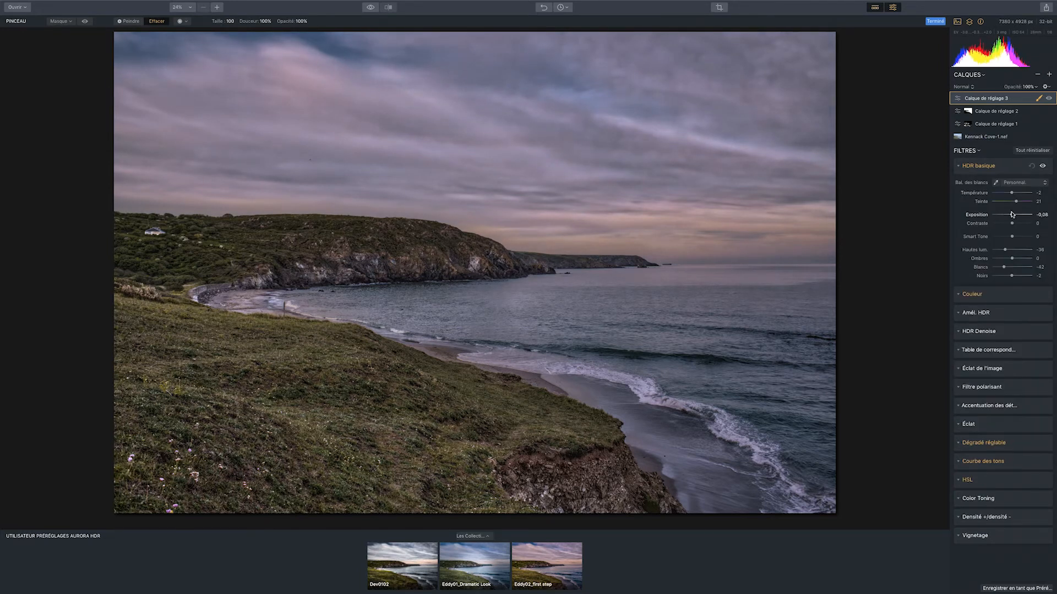
In HDR basique, set Exposition to about 0,08, try a higher Contraste and reset it to 0
left_click_drag(1011, 214, 1015, 215)
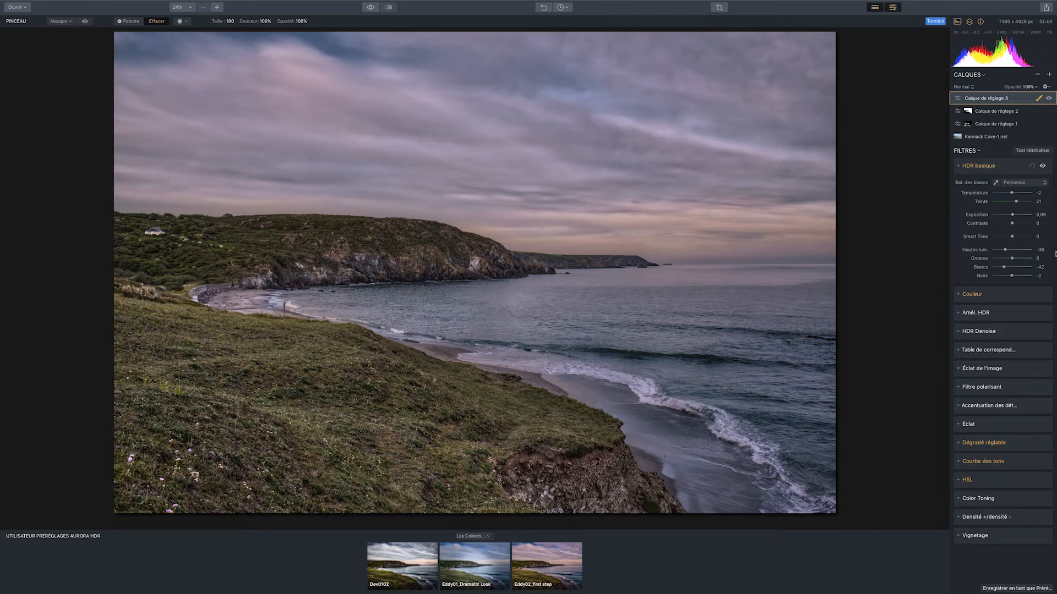
left_click_drag(1013, 225, 1024, 224)
double_click(1023, 224)
Add a fourth adjustment layer and paste a copy of the second adjustment layer's mask onto it
left_click(1049, 73)
left_click(1017, 84)
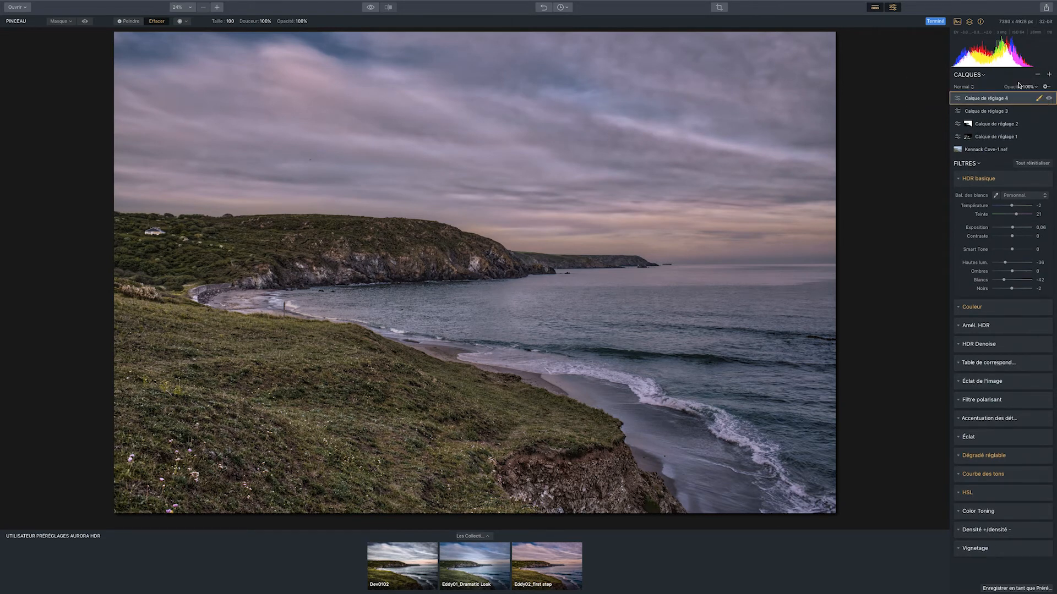
right_click(969, 125)
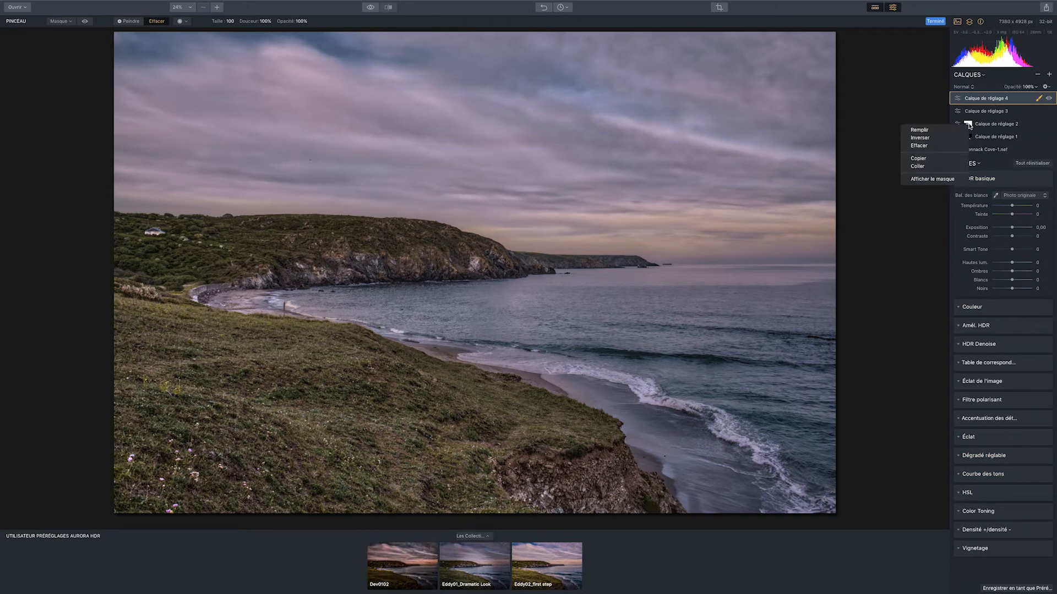
left_click(941, 158)
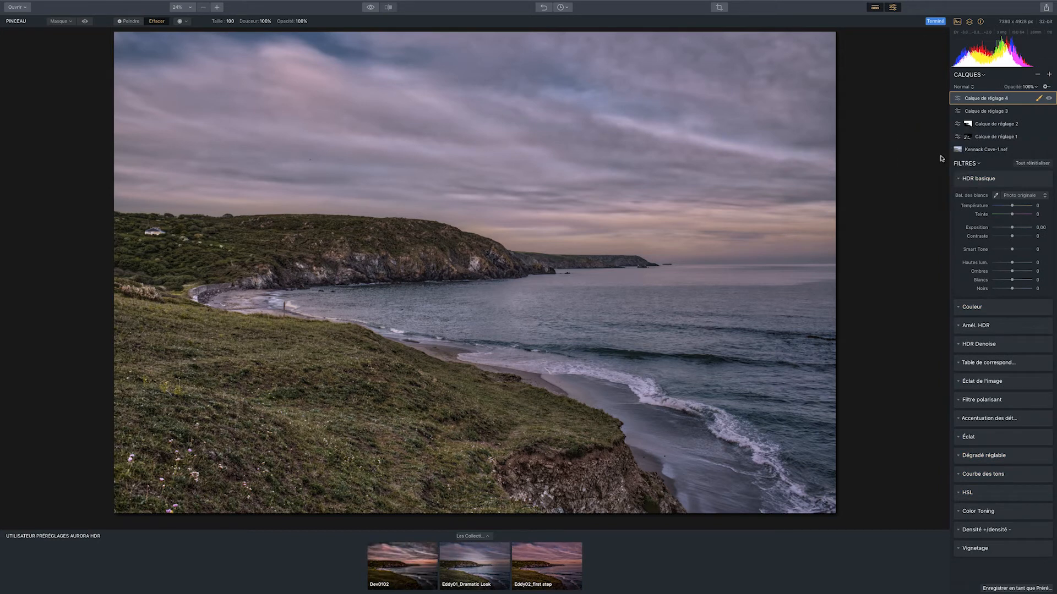
right_click(963, 100)
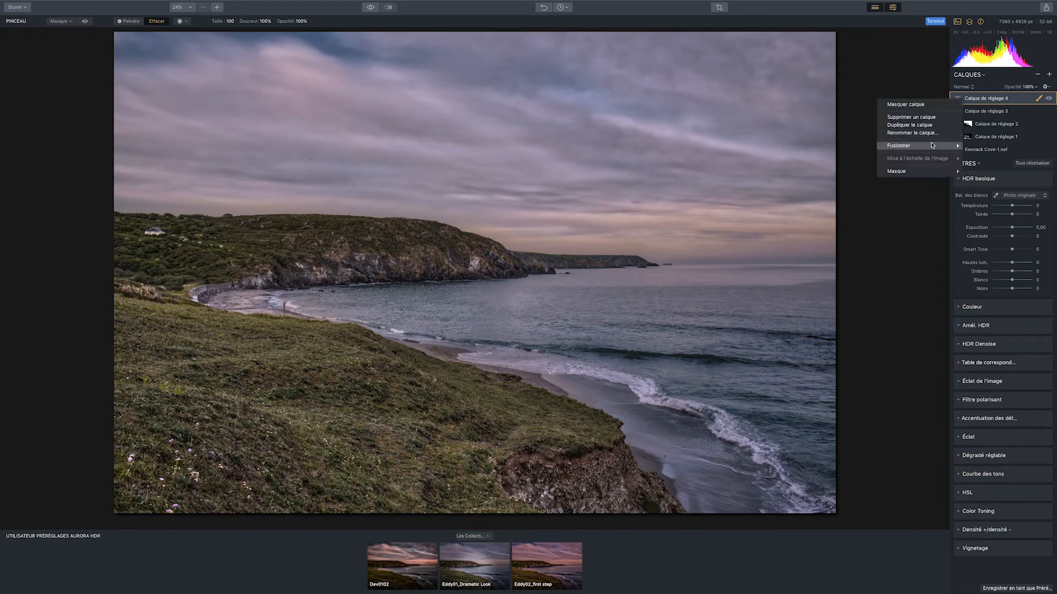
mouse_move(926, 172)
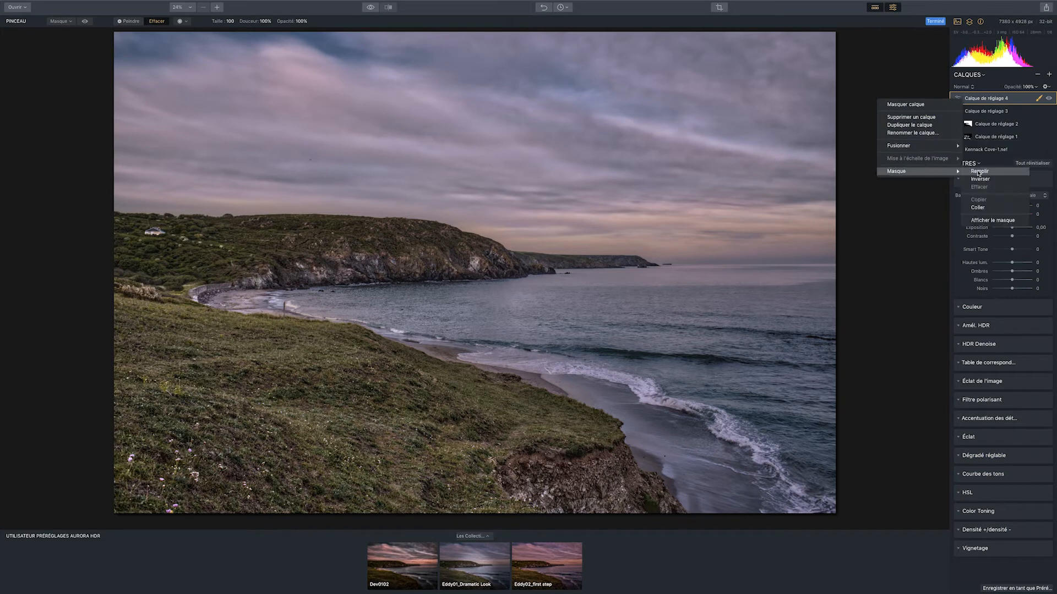
left_click(988, 208)
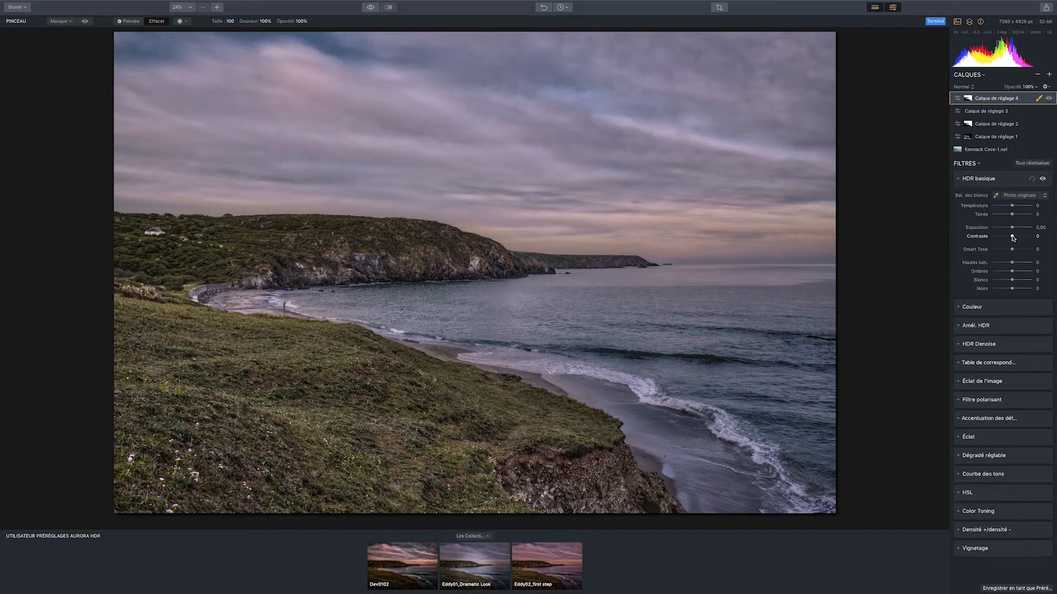
In the fourth adjustment layer's HDR basique, set Contraste to 28 and raise Smart Tone, and view the original image for comparison
left_click_drag(1013, 238, 1019, 237)
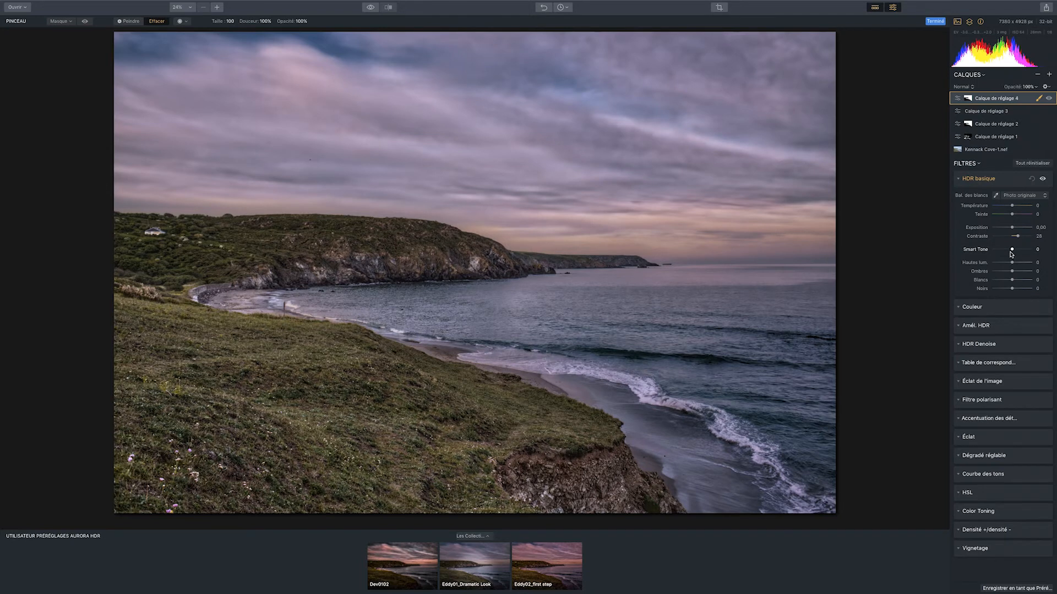
left_click_drag(1011, 250, 1016, 251)
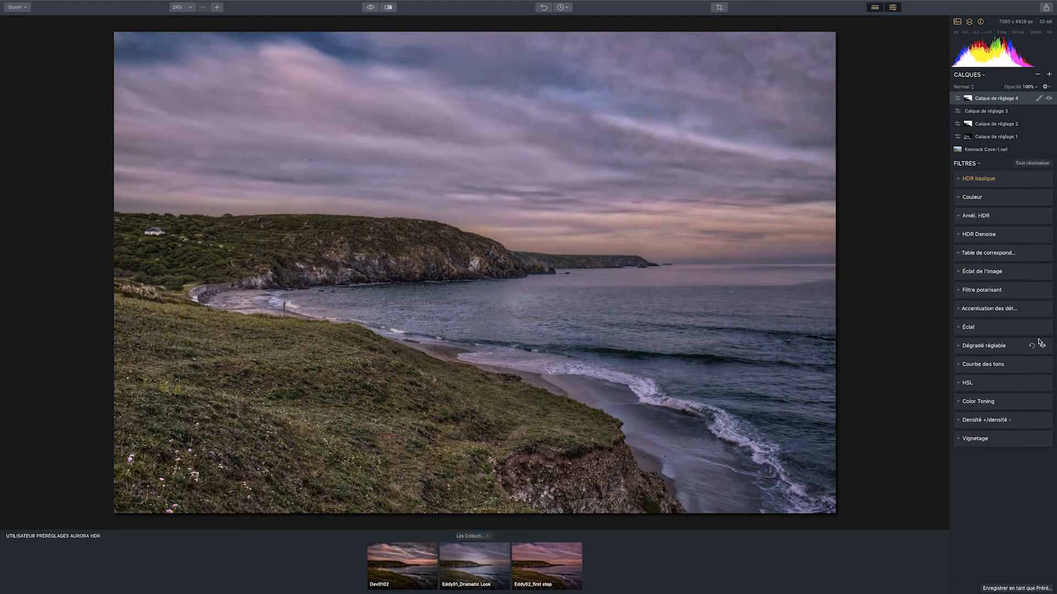
left_click(370, 7)
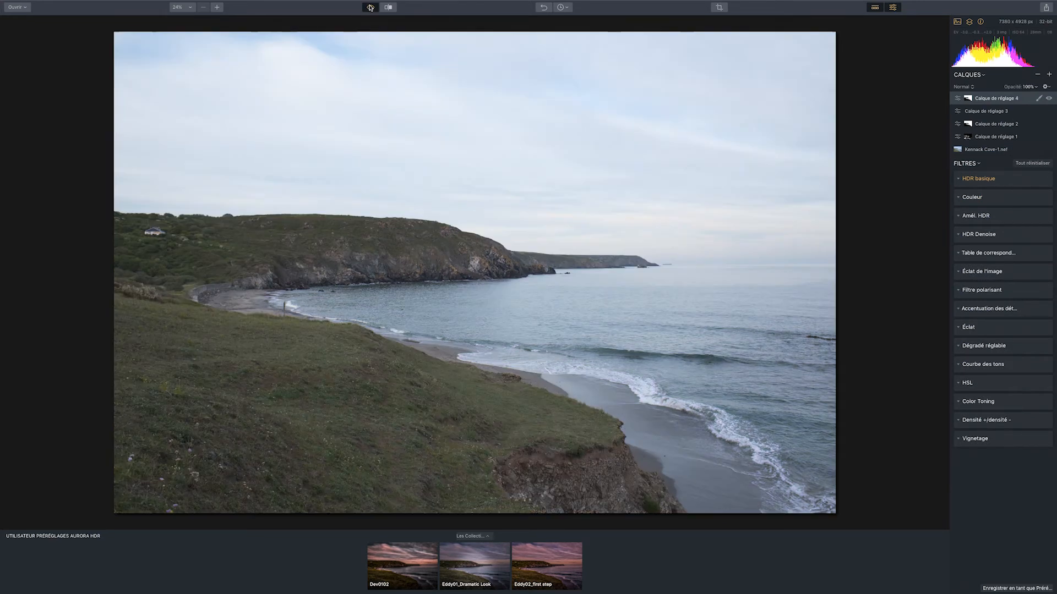
Return from the original image to the edited version and send it to the Topaz Studio plug-in
left_click(370, 7)
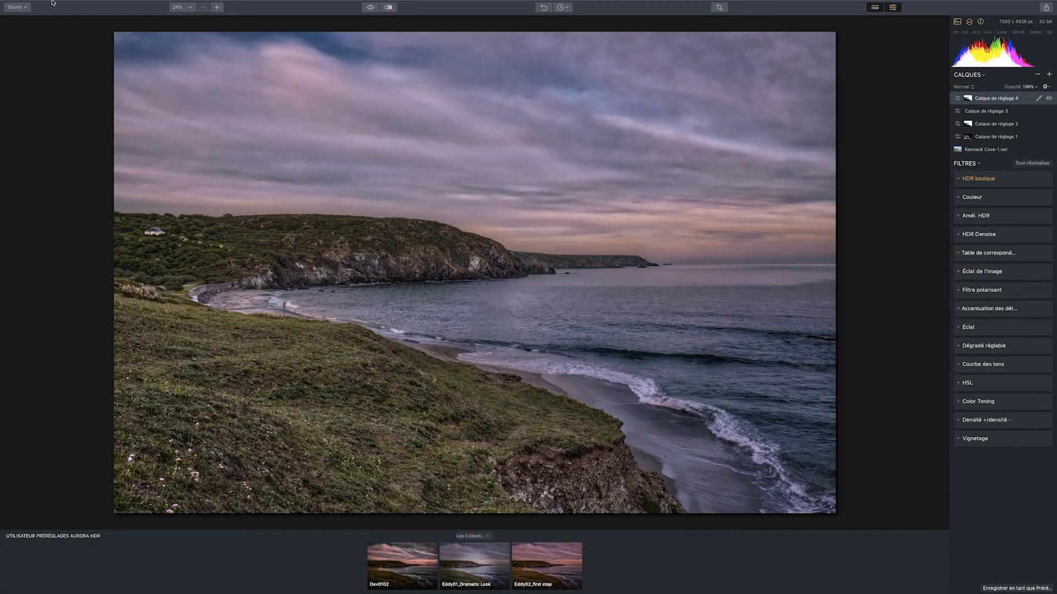
mouse_move(45, 2)
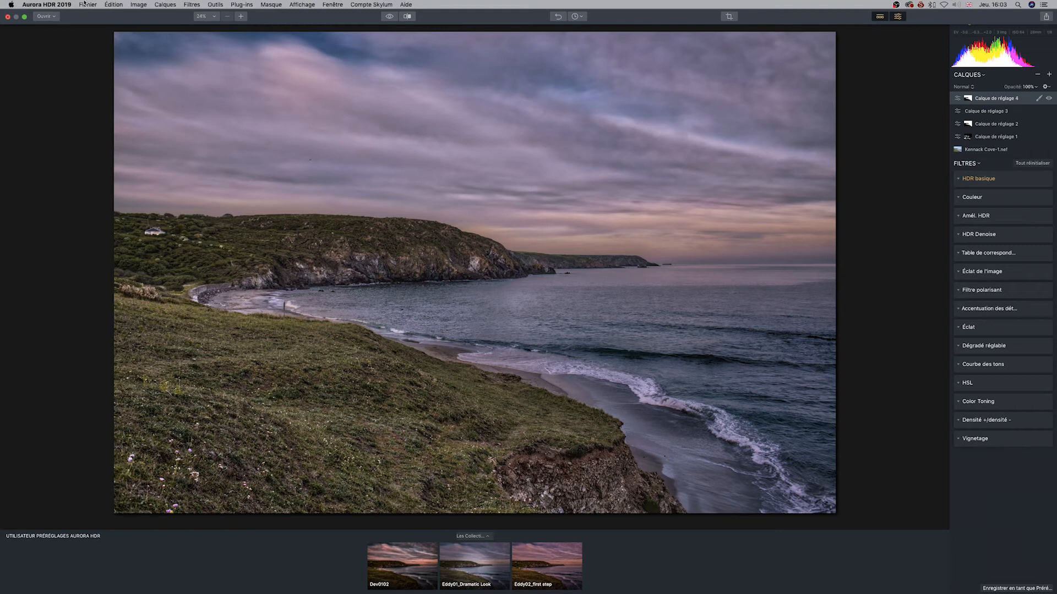
left_click(242, 4)
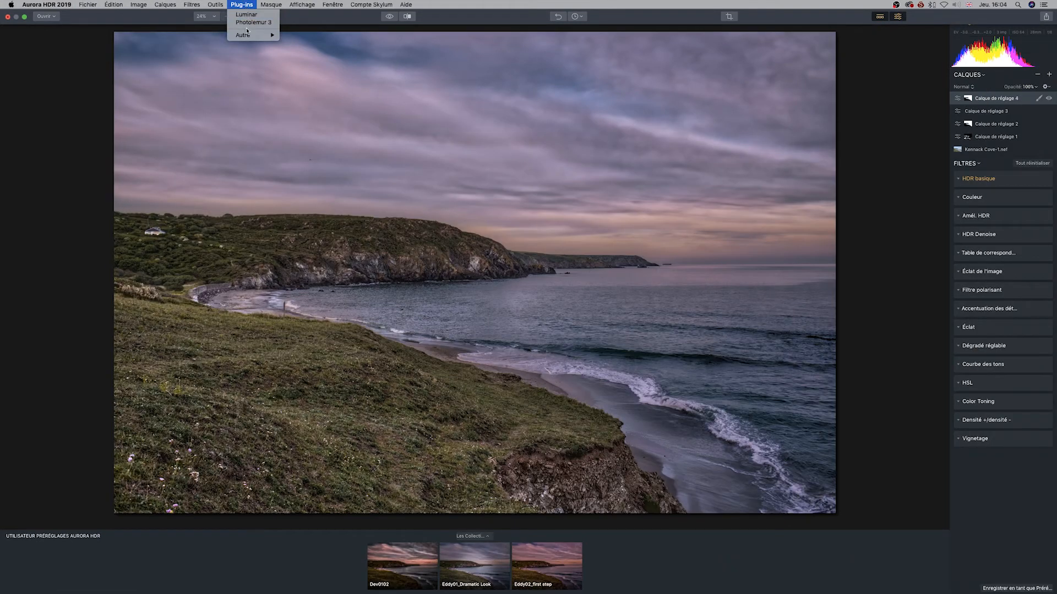
mouse_move(248, 37)
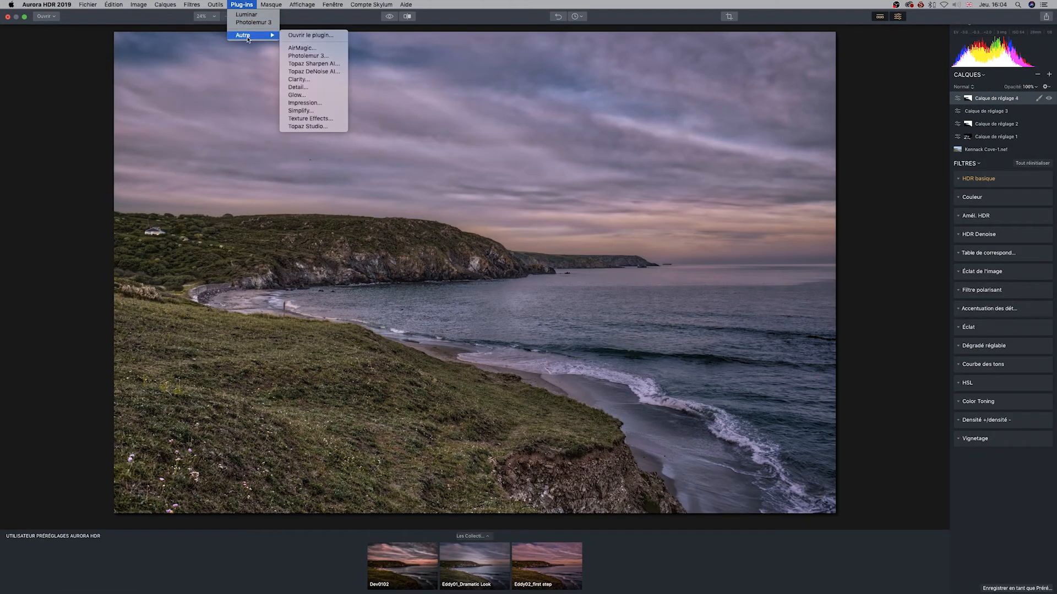
left_click(316, 127)
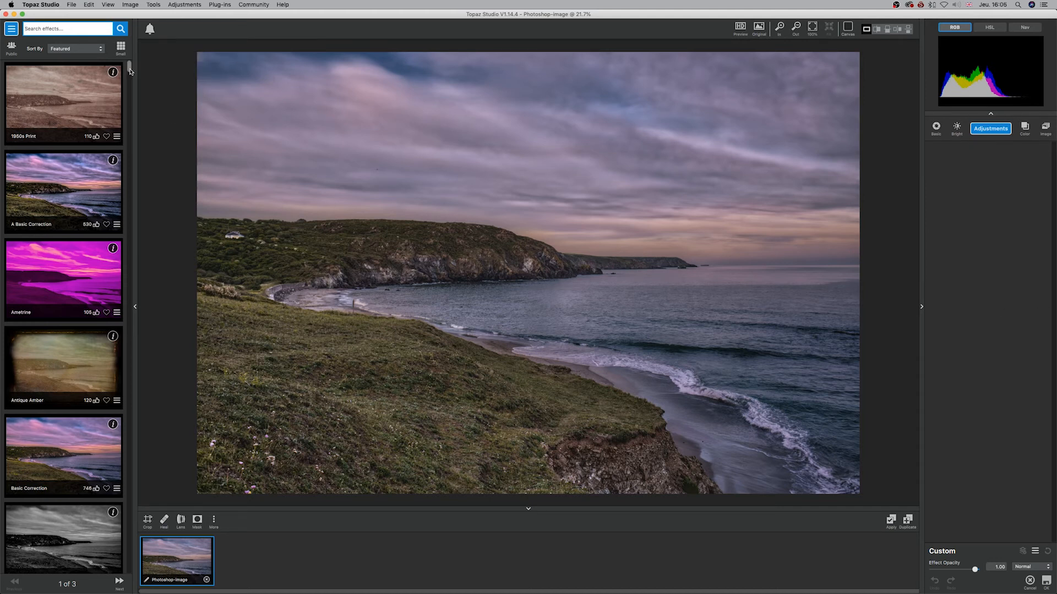
Show the effects library as small thumbnails and try the Abstraction II effect on the photo
left_click(120, 47)
scroll(36, 284, "down", 5)
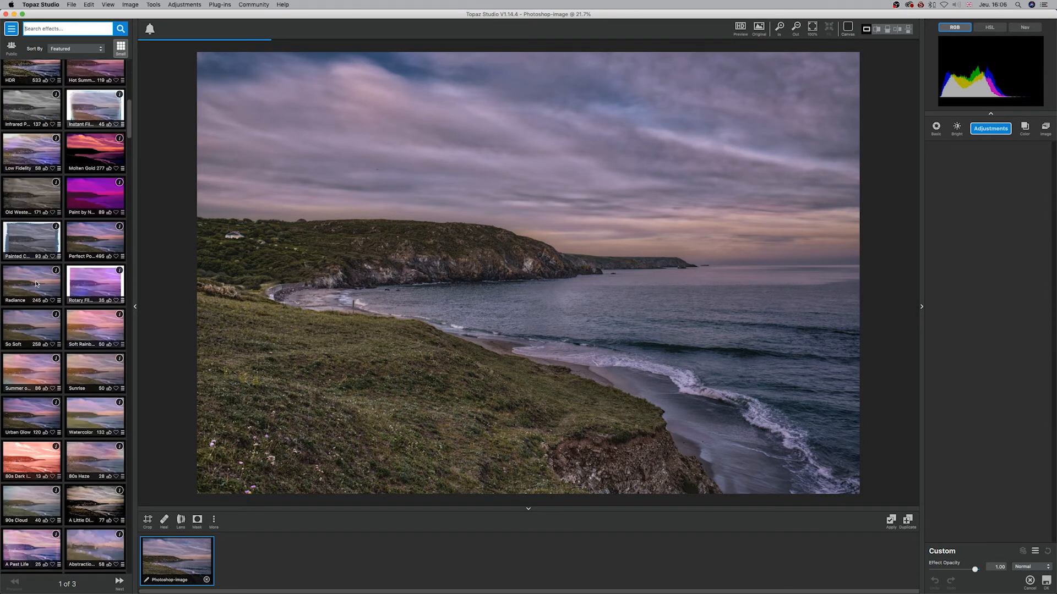
scroll(36, 284, "down", 3)
scroll(37, 285, "down", 3)
left_click(24, 358)
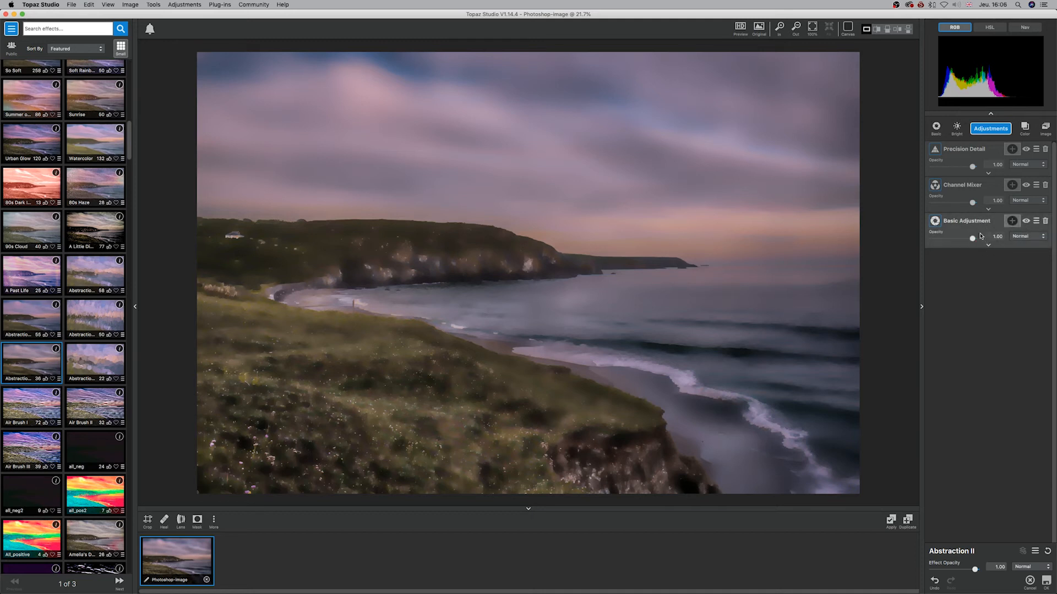
left_click(995, 247)
left_click(996, 247)
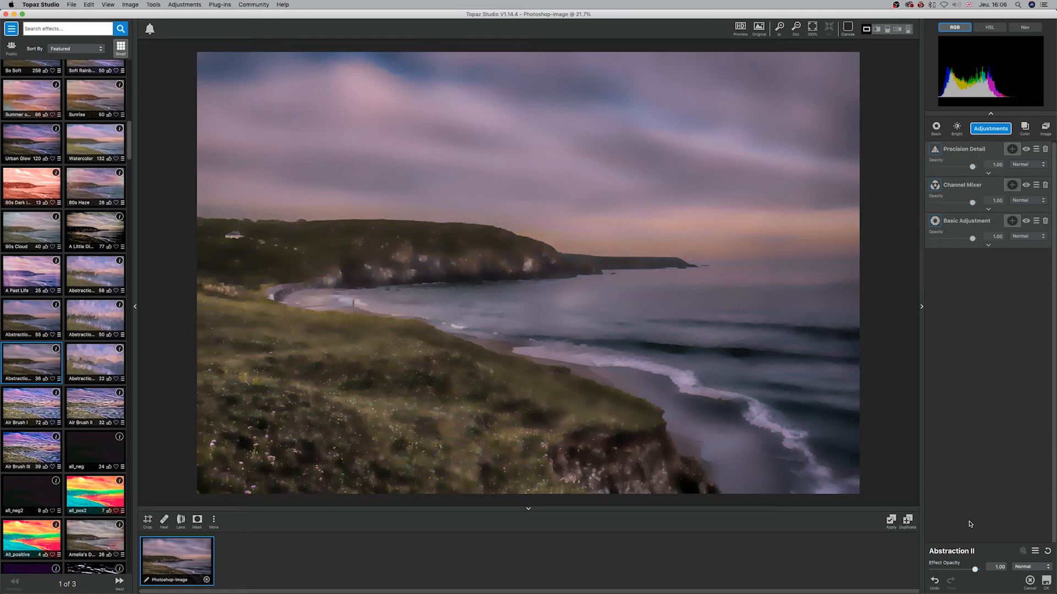
Try Abstraction II at Effect Opacity values of about 0.41 and 0.57, then lower it again
left_click_drag(975, 570, 950, 570)
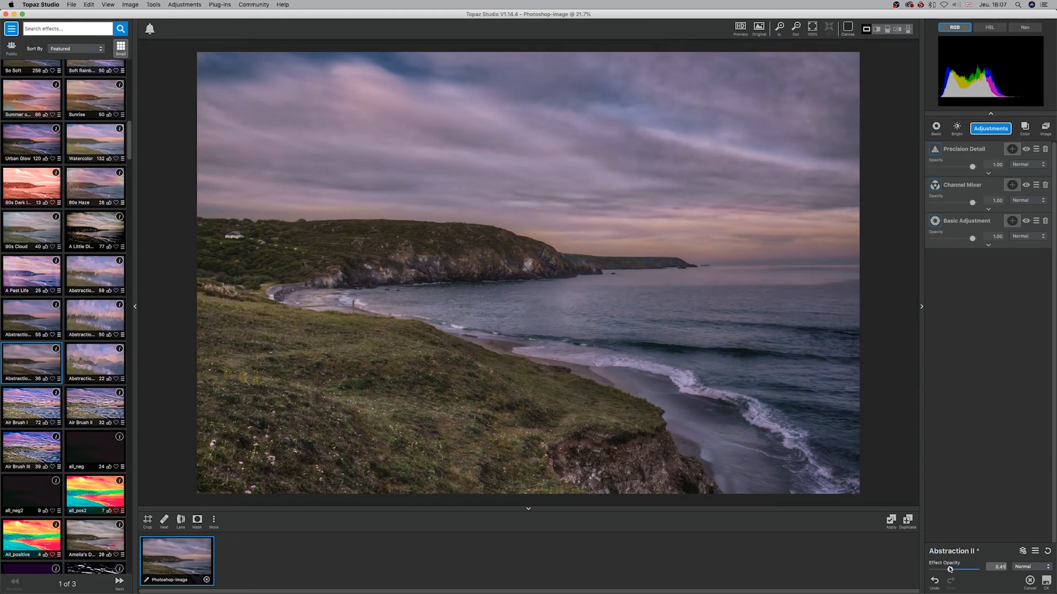
mouse_move(930, 593)
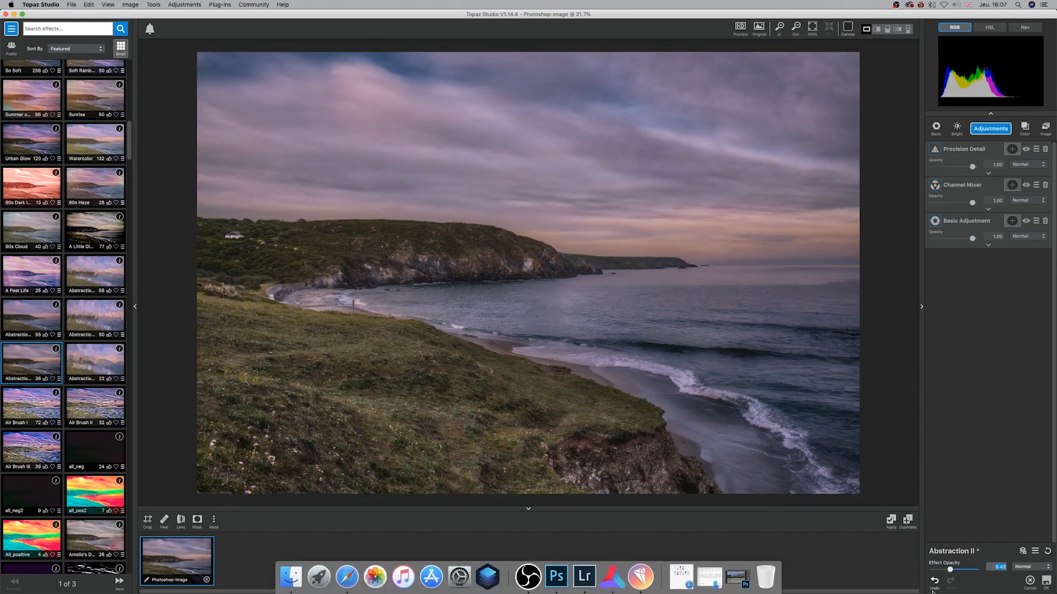
left_click_drag(950, 569, 957, 570)
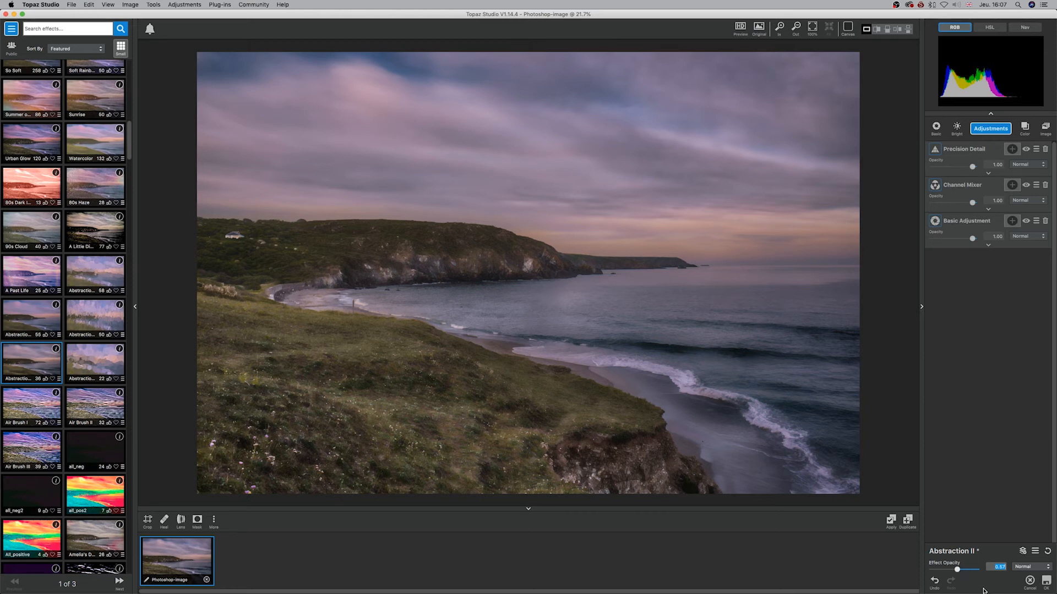
mouse_move(956, 576)
left_mouse_down()
mouse_move(929, 568)
mouse_move(948, 570)
left_mouse_up()
Try the 90s Cloud effect at an Effect Opacity of about 0.46 and browse further through the effects library
left_click(25, 231)
left_click_drag(975, 569, 954, 570)
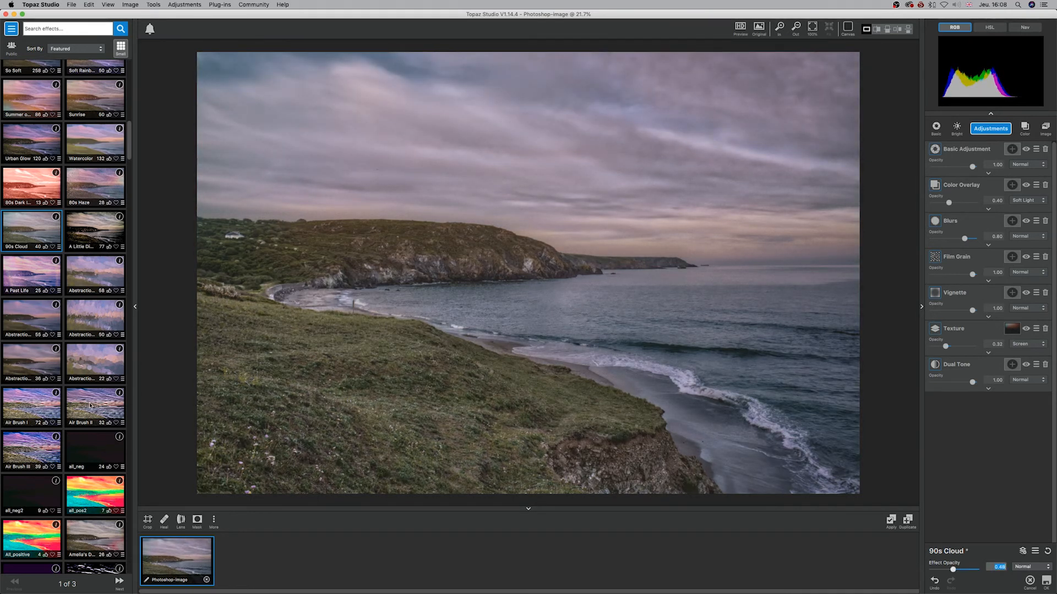
scroll(75, 400, "down", 5)
left_click_drag(128, 166, 128, 250)
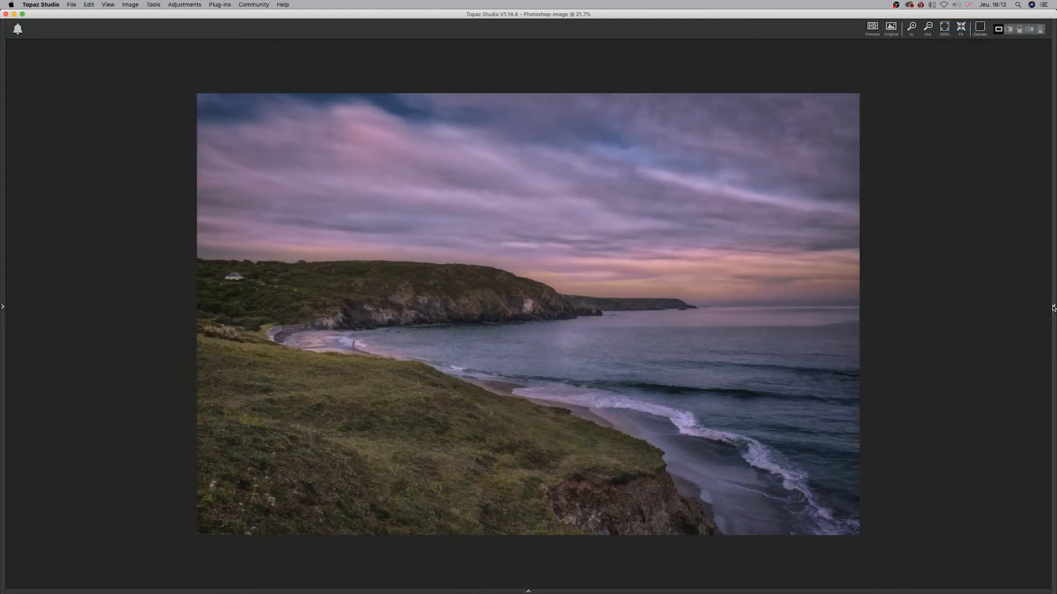
Reveal the adjustments for the BuzSim effect and set its Effect Opacity to 0.65
left_click(1053, 309)
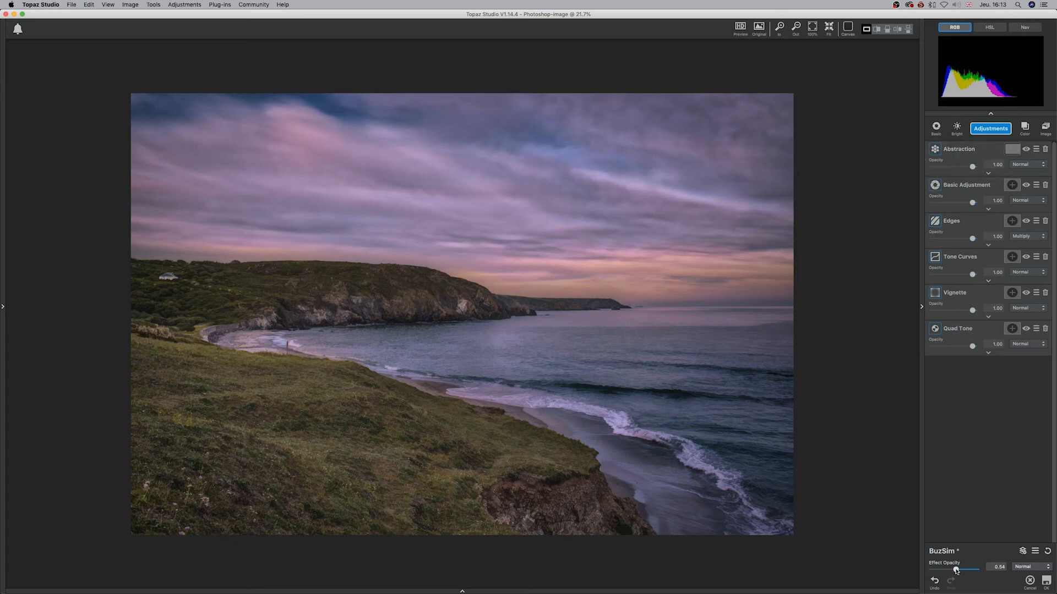
mouse_move(959, 573)
left_mouse_down()
mouse_move(932, 572)
mouse_move(961, 569)
left_mouse_up()
Set up saving the image under a new name as a TIFF in the Raw pictures for Tuto folder
left_click(72, 5)
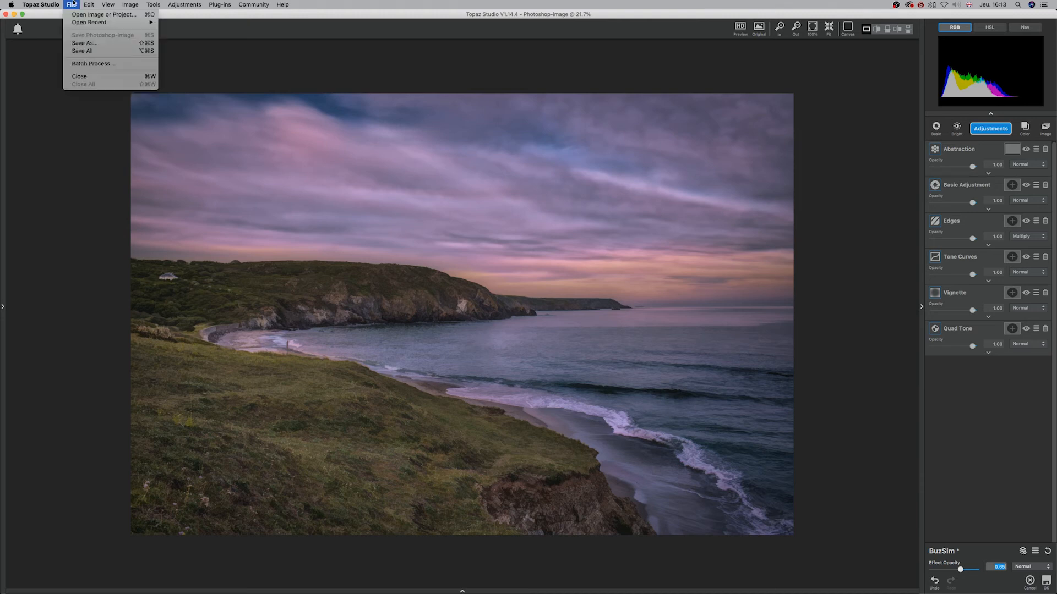
left_click(85, 43)
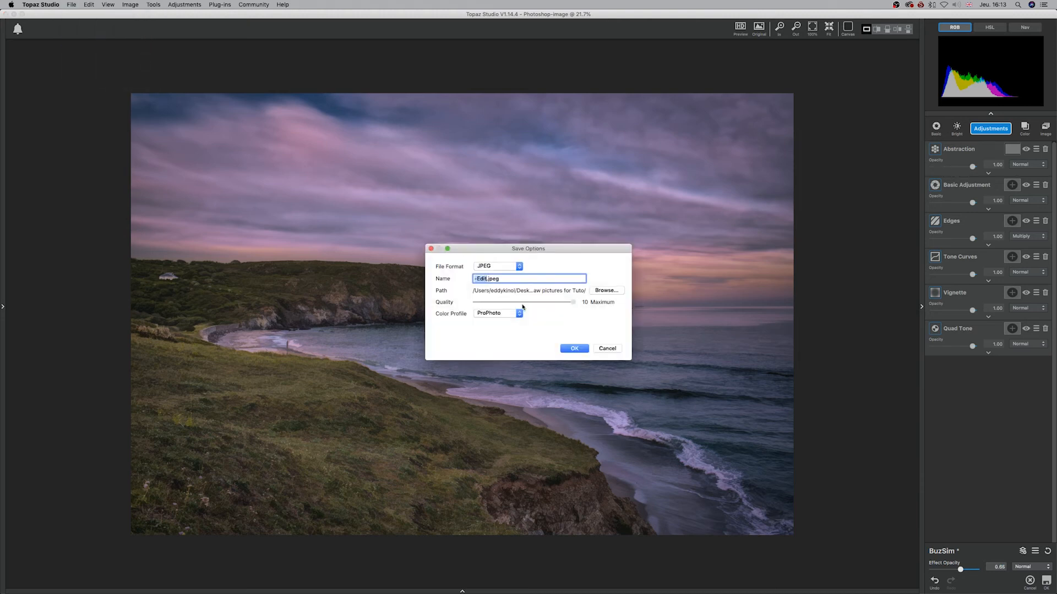
left_click(520, 267)
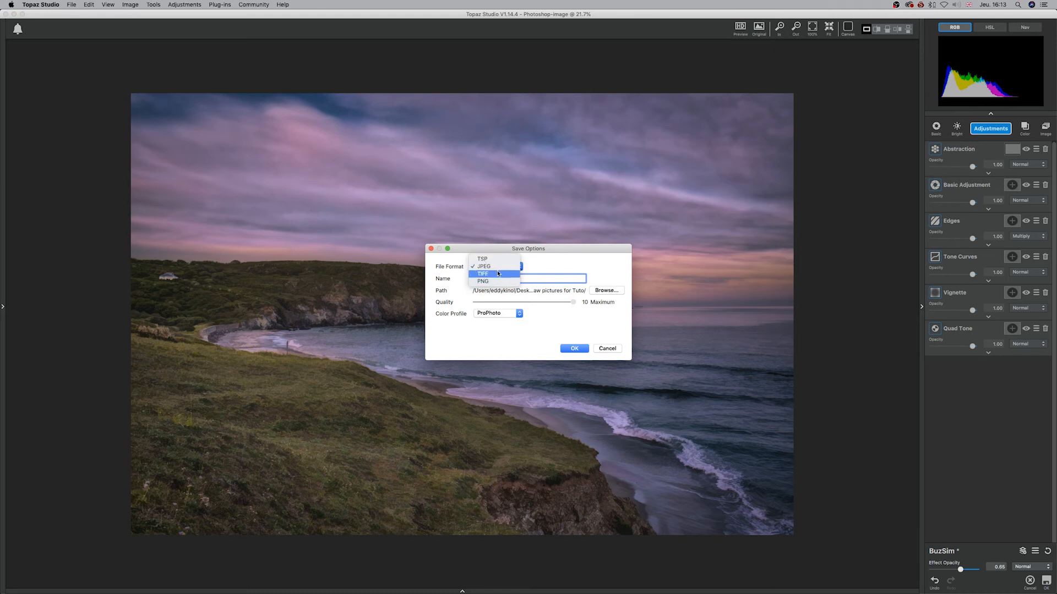
left_click(498, 274)
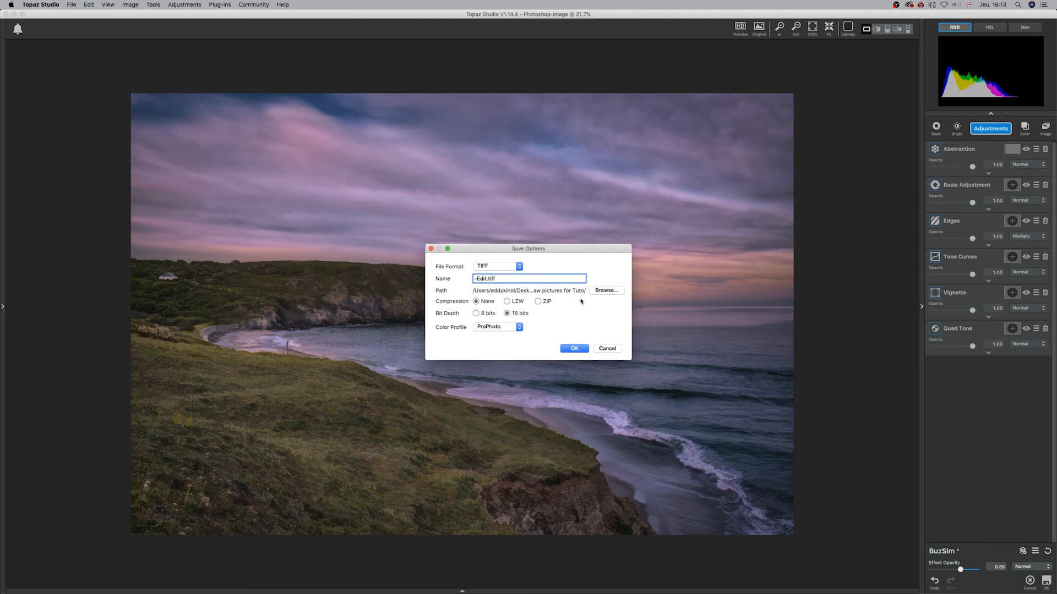
left_click(608, 292)
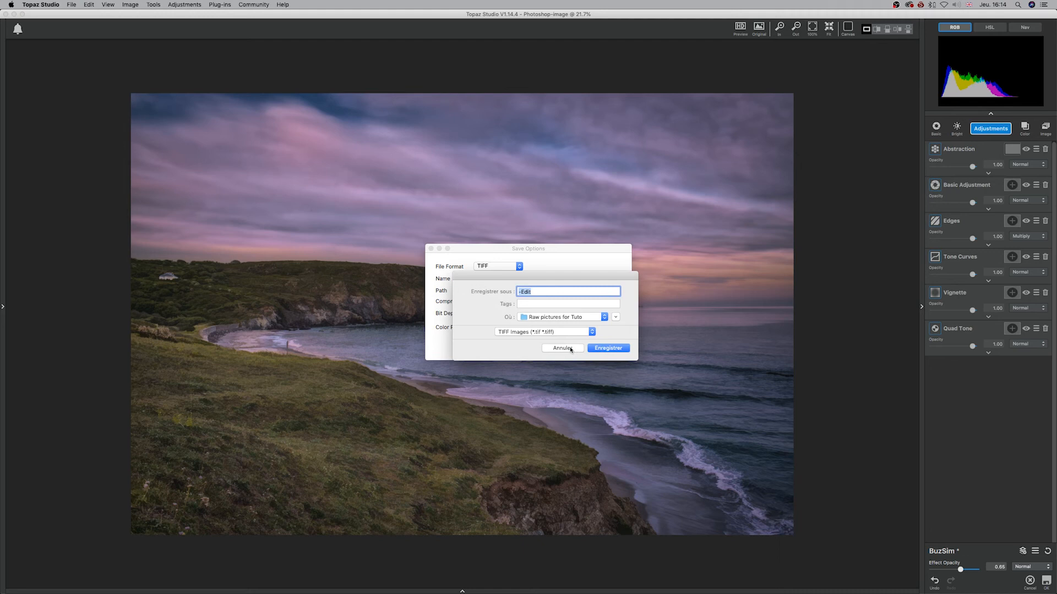
left_click(608, 348)
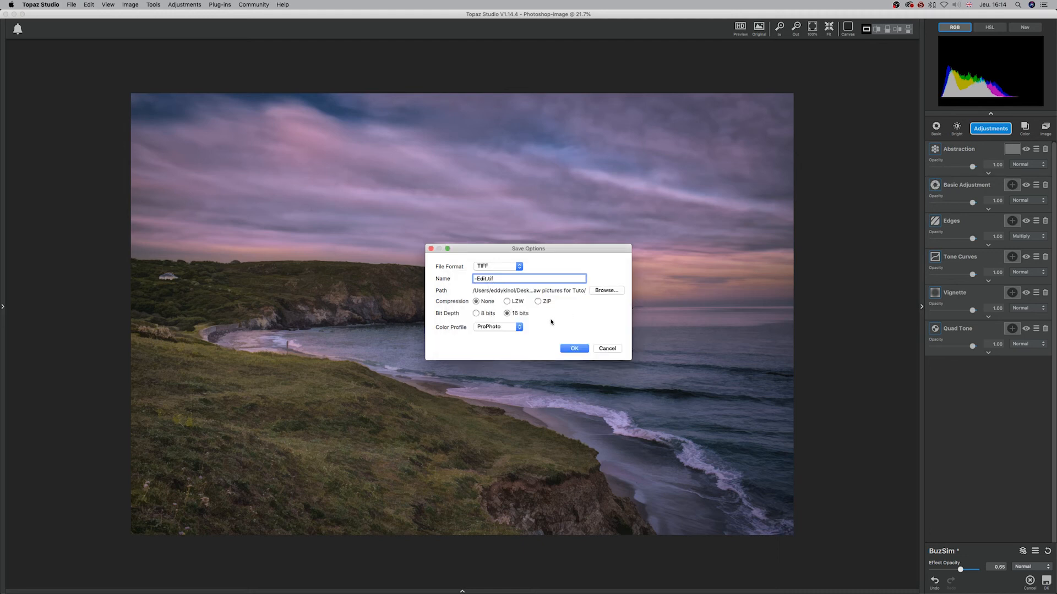
Replace the TIFF's file name with "Digital A" and save the file
key("BackSpace")
key("BackSpace")
key("BackSpace")
type("Digital A")
left_click(578, 350)
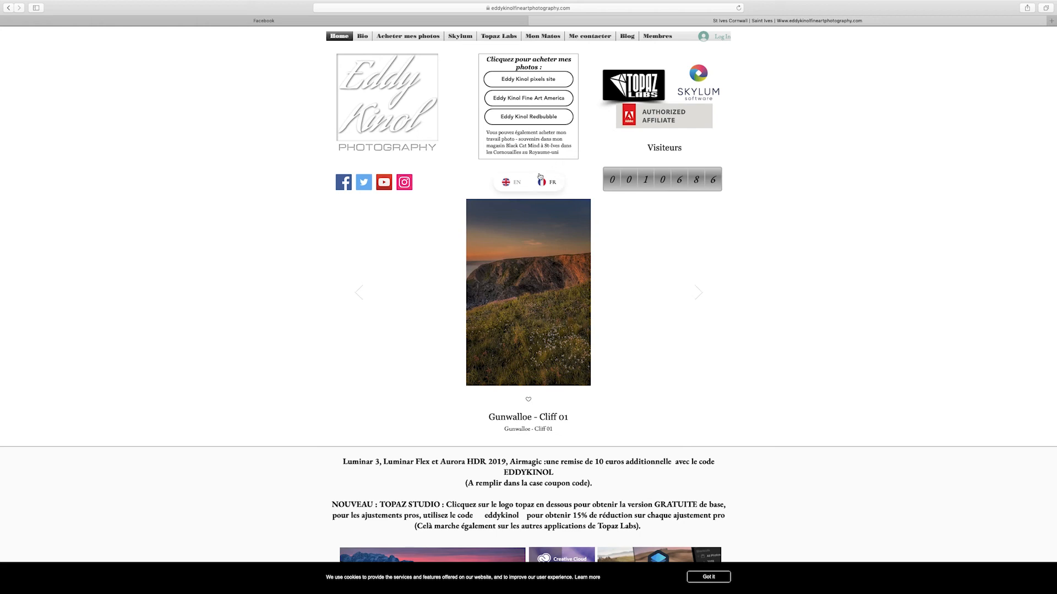
Examine the photography website's discount code text and its Topaz Labs and Skylum product offers
scroll(725, 355, "down", 2)
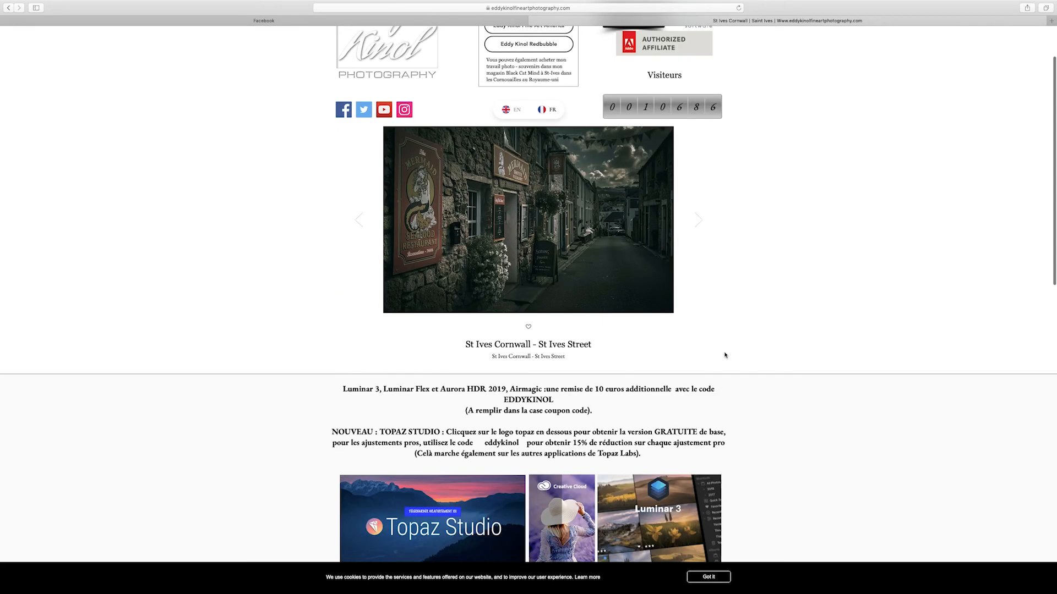
scroll(734, 366, "down", 5)
scroll(863, 426, "down", 3)
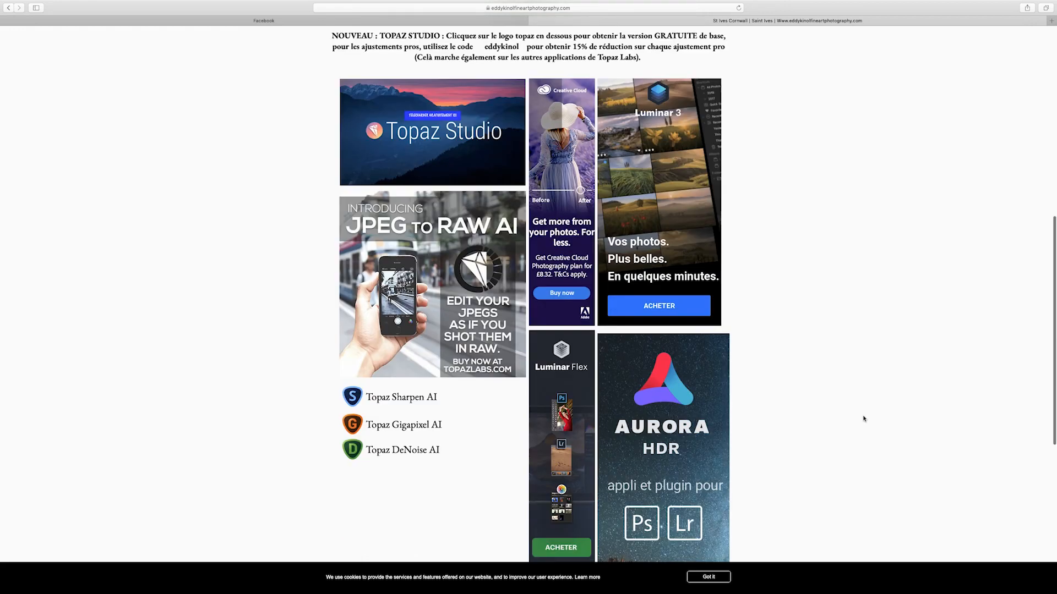
scroll(865, 416, "down", 5)
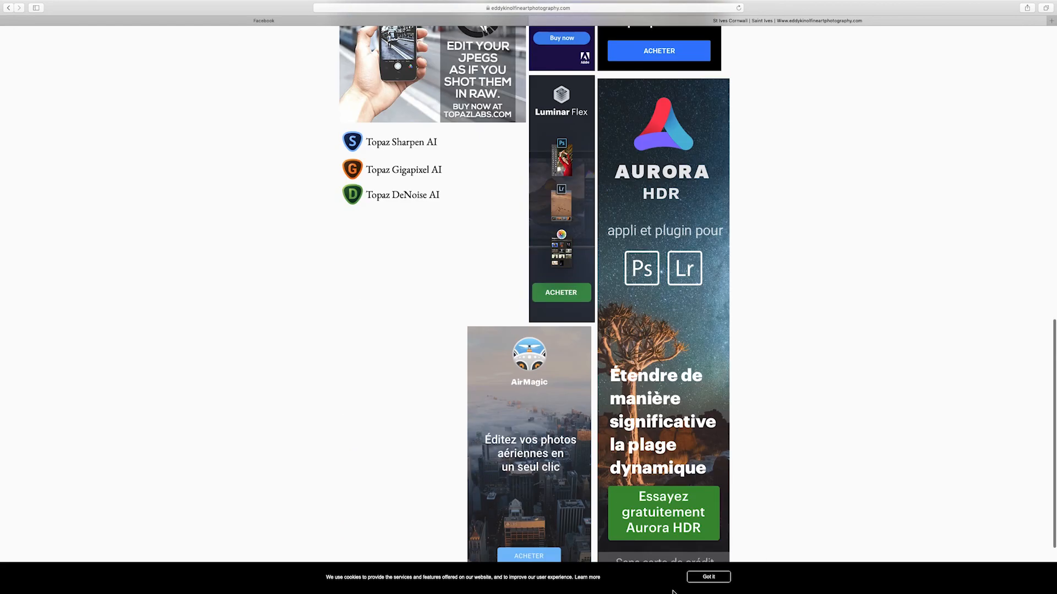
scroll(680, 379, "down", 2)
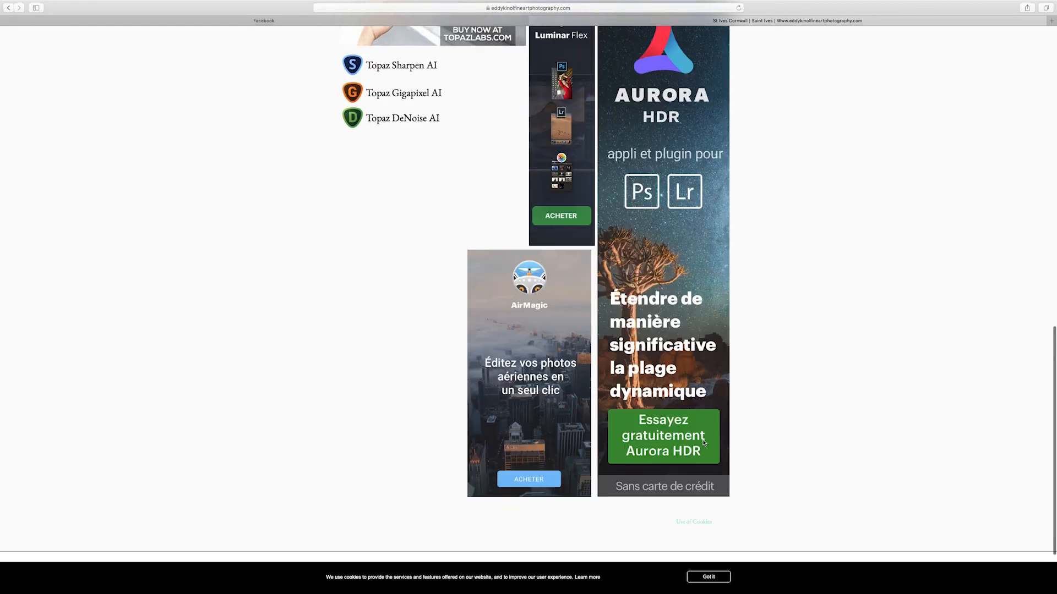
scroll(687, 453, "up", 2)
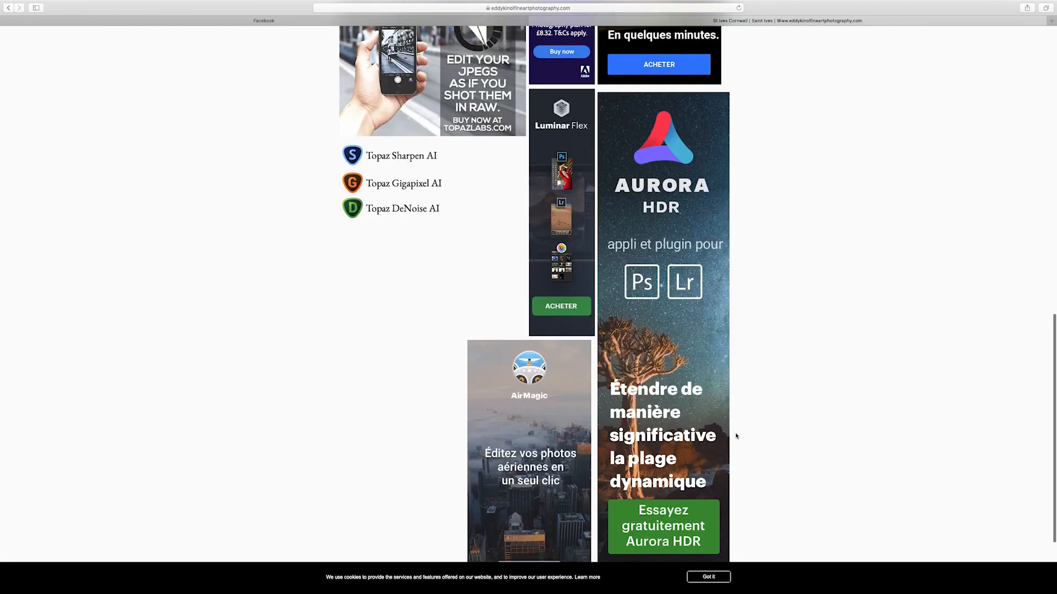
scroll(689, 390, "up", 2)
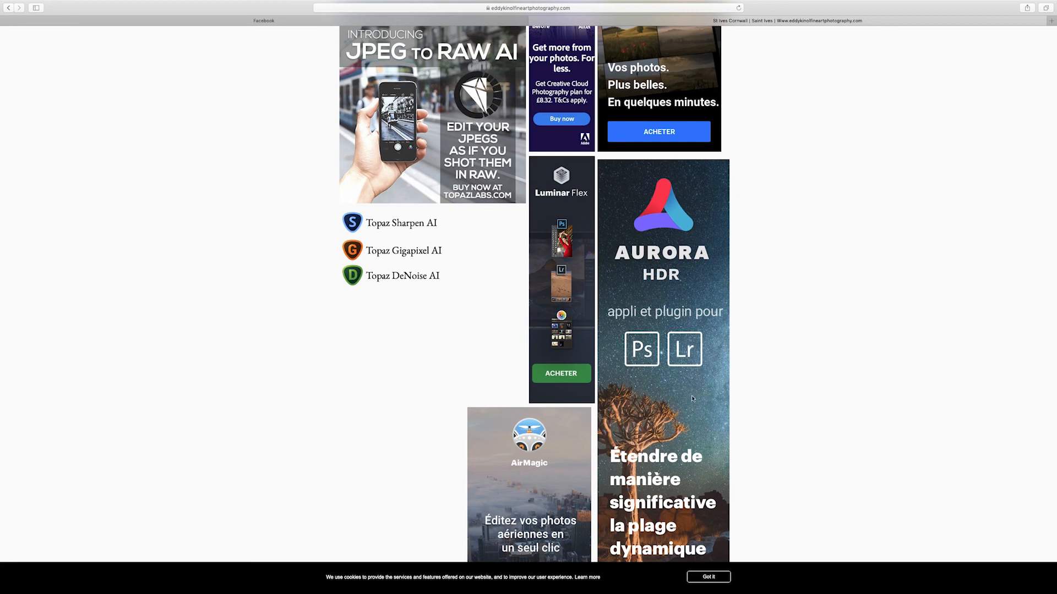
scroll(696, 399, "up", 3)
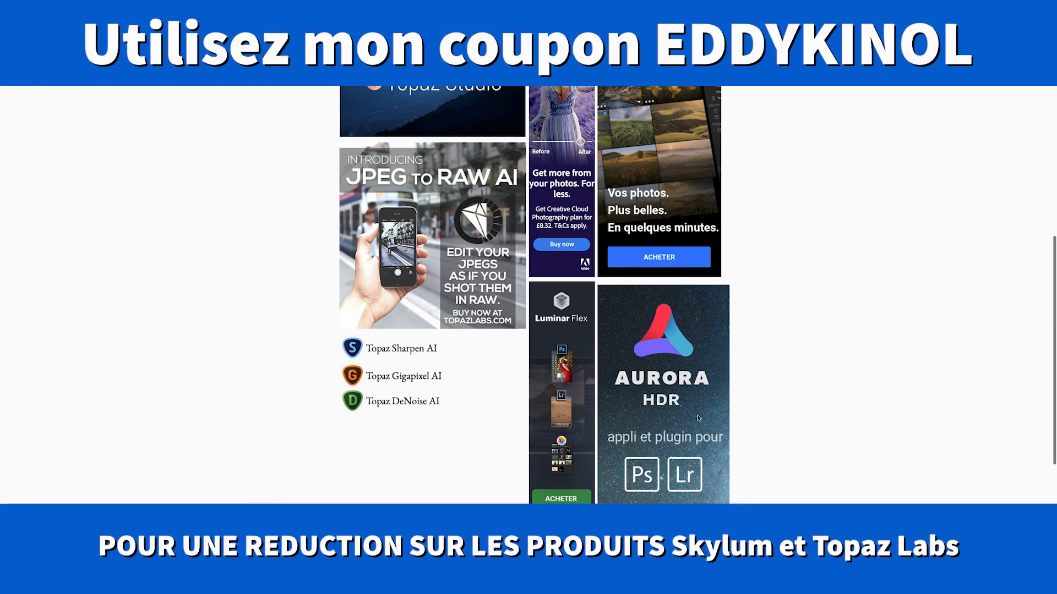
scroll(674, 367, "up", 3)
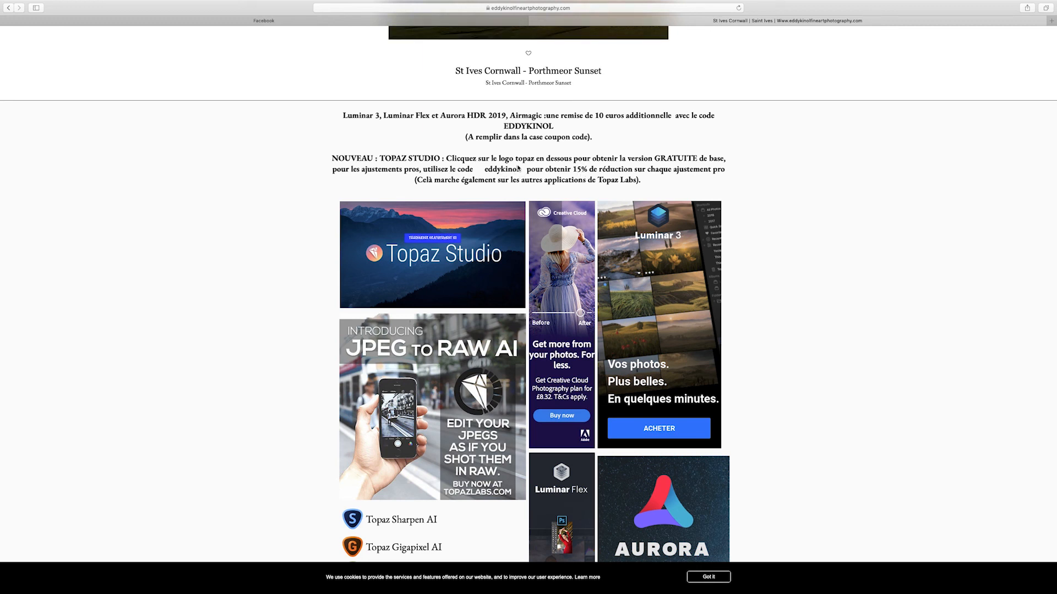
scroll(764, 356, "down", 8)
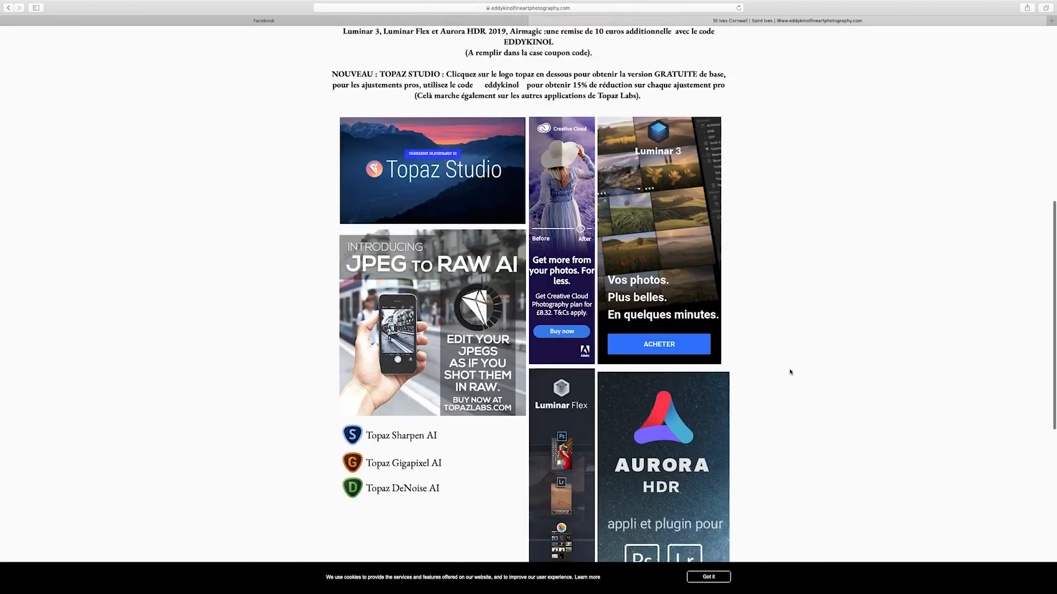
scroll(554, 388, "up", 2)
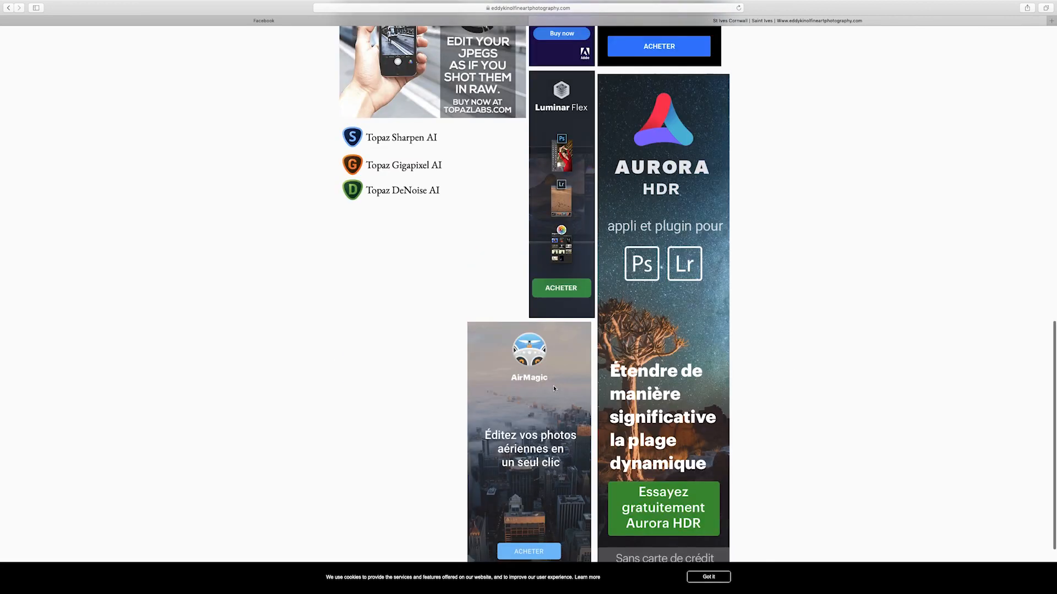
scroll(588, 342, "up", 2)
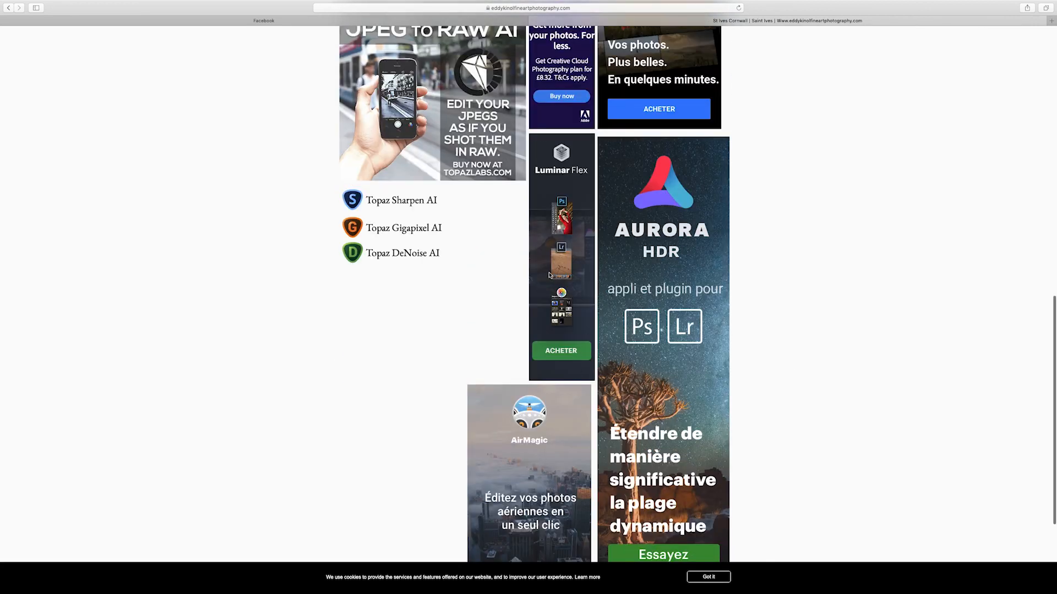
scroll(547, 293, "up", 5)
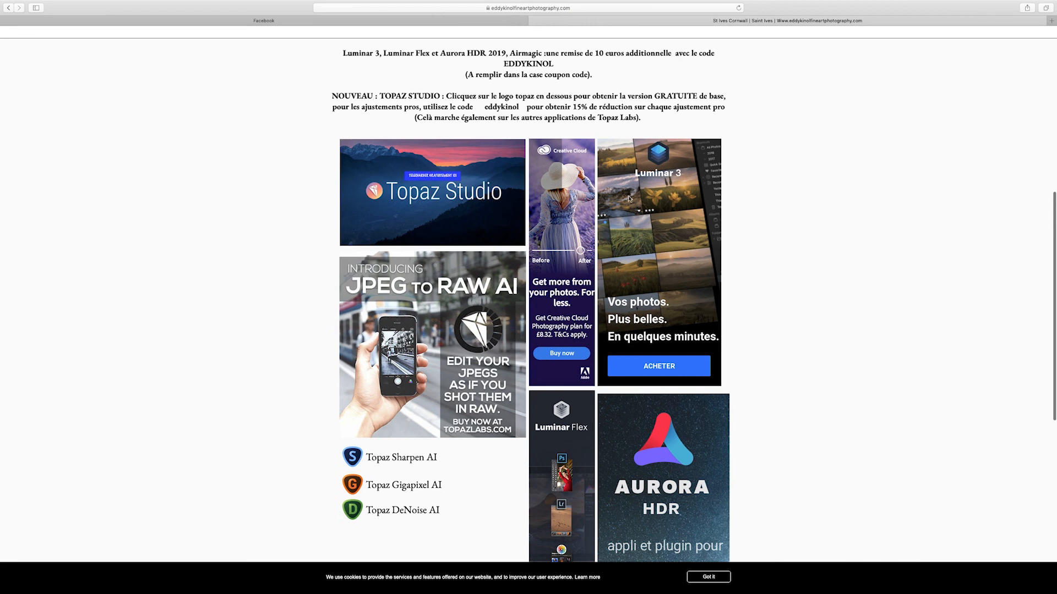
scroll(545, 359, "down", 4)
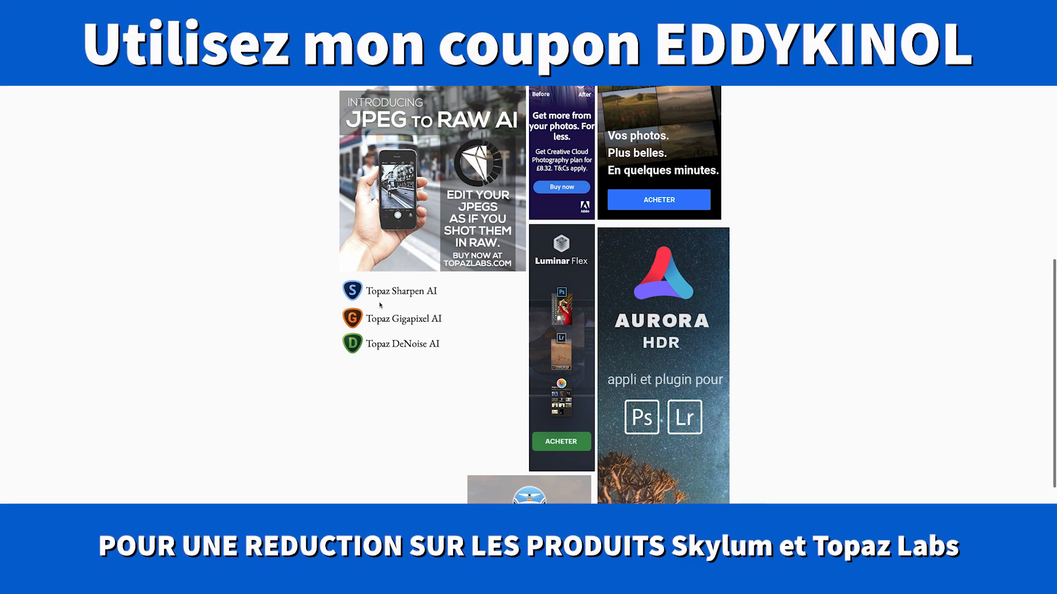
scroll(569, 188, "up", 4)
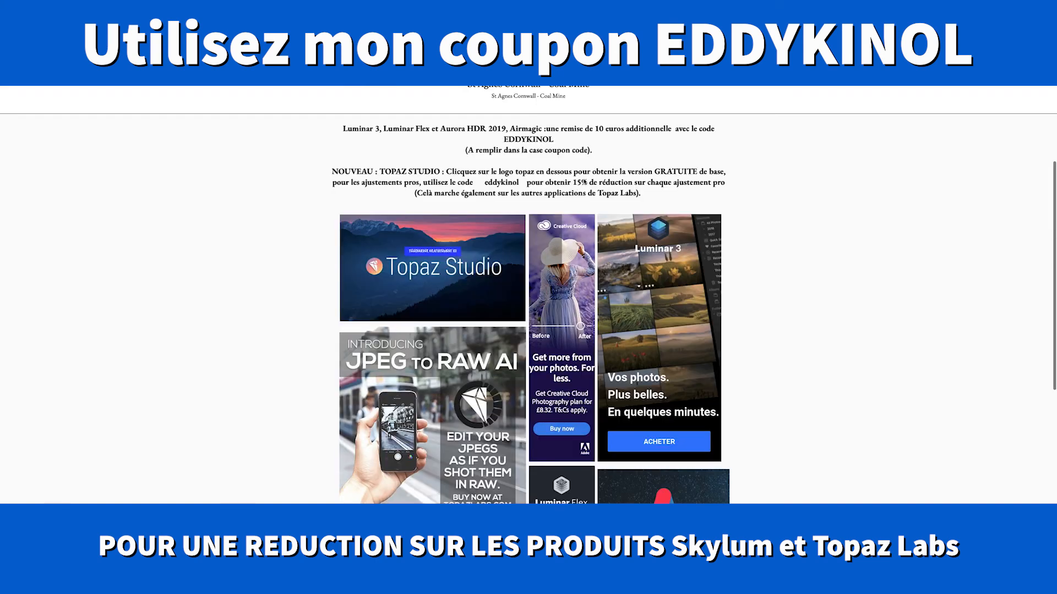